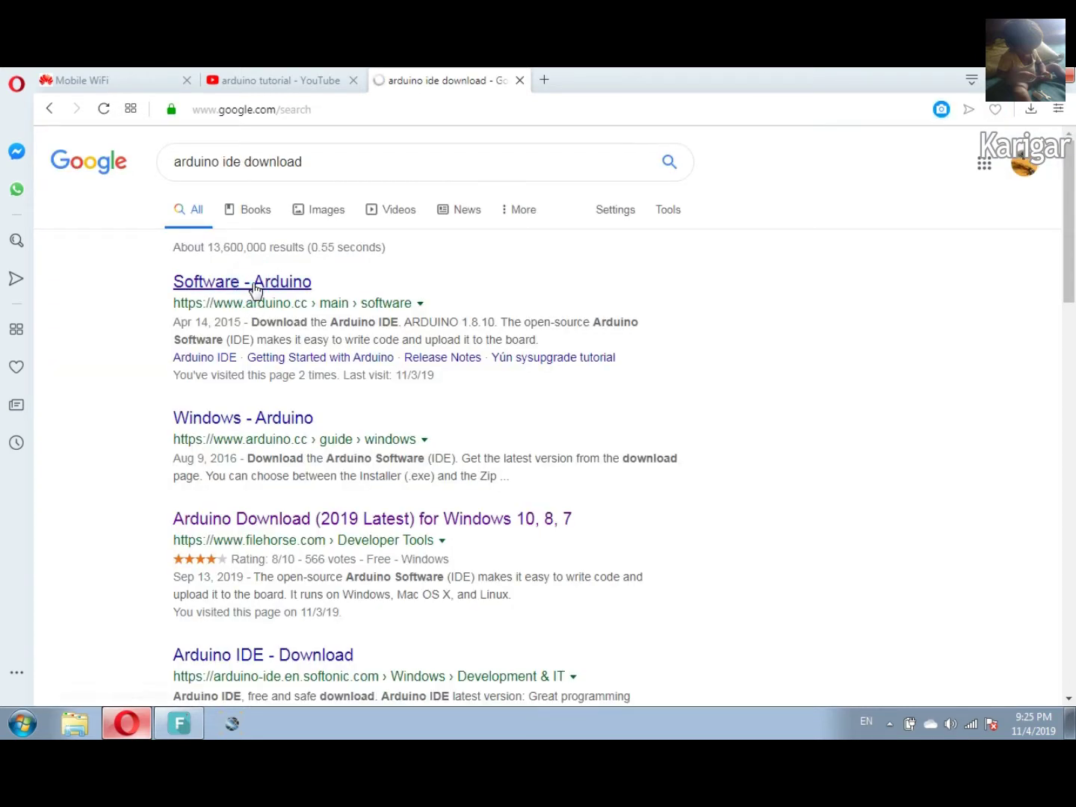
# Step: Open the Arduino Software page from the search results and request the Windows installer for Windows XP and up
pyautogui.click(254, 287)
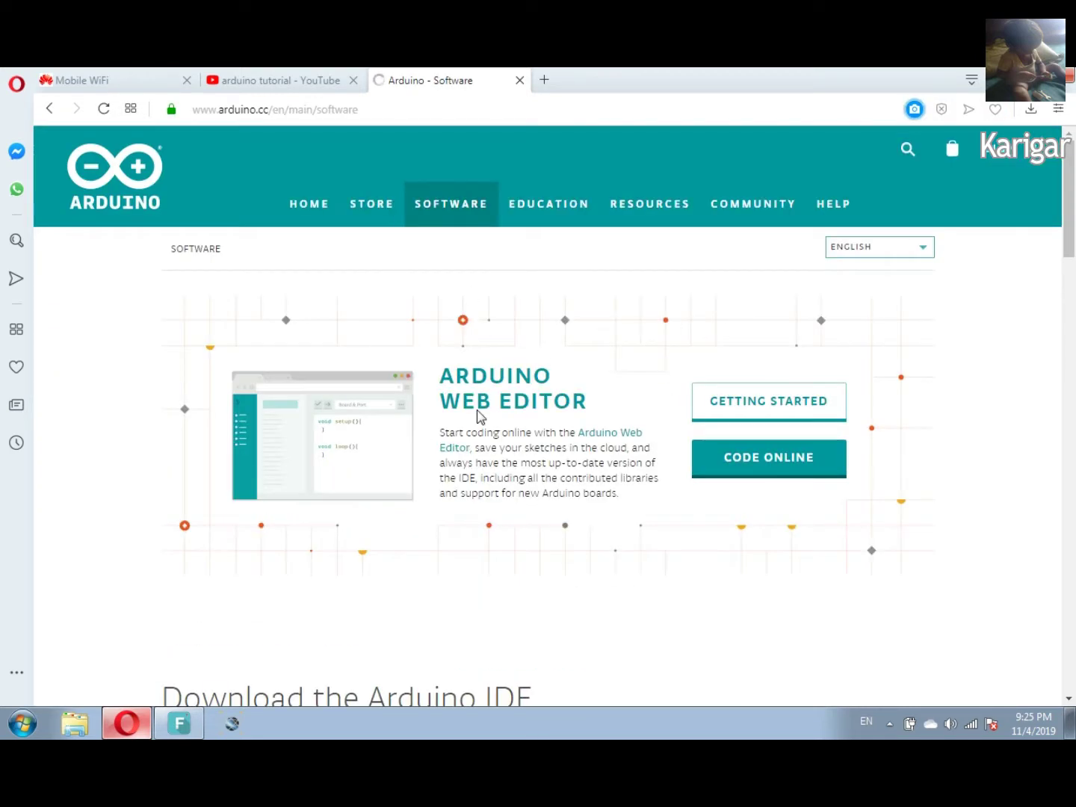
pyautogui.scroll(-3, 508, 407)
pyautogui.scroll(3, 526, 404)
pyautogui.scroll(-8, 525, 404)
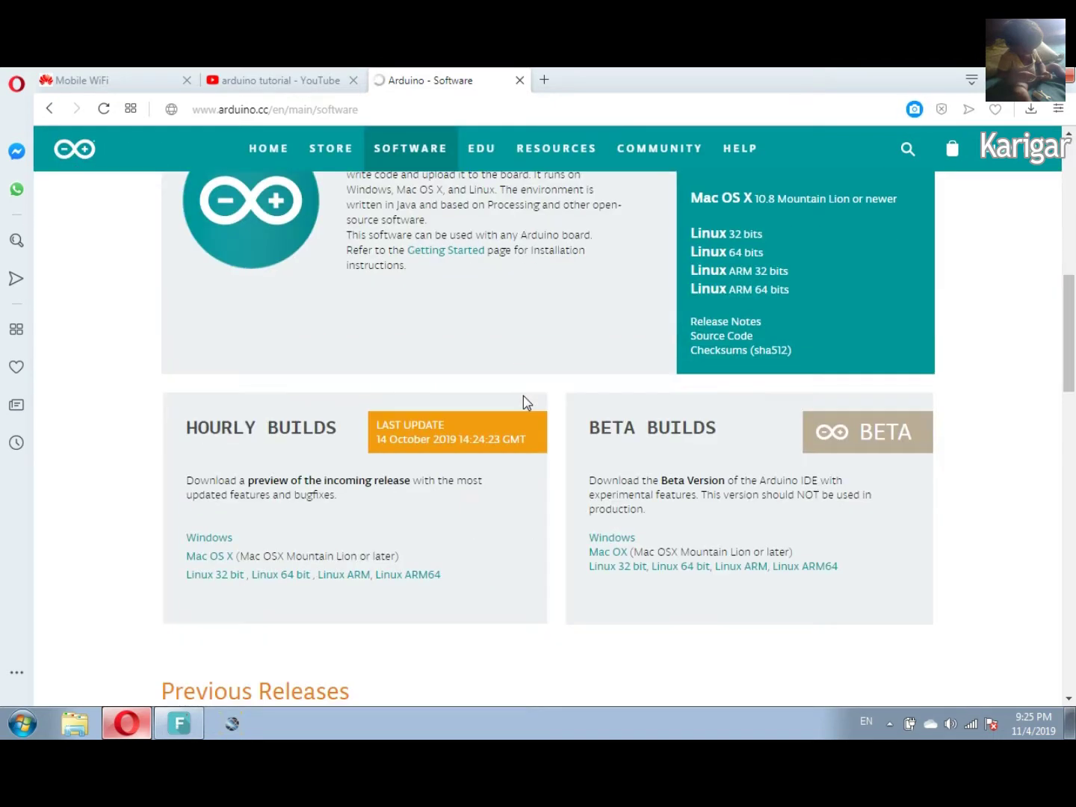
pyautogui.scroll(3, 526, 404)
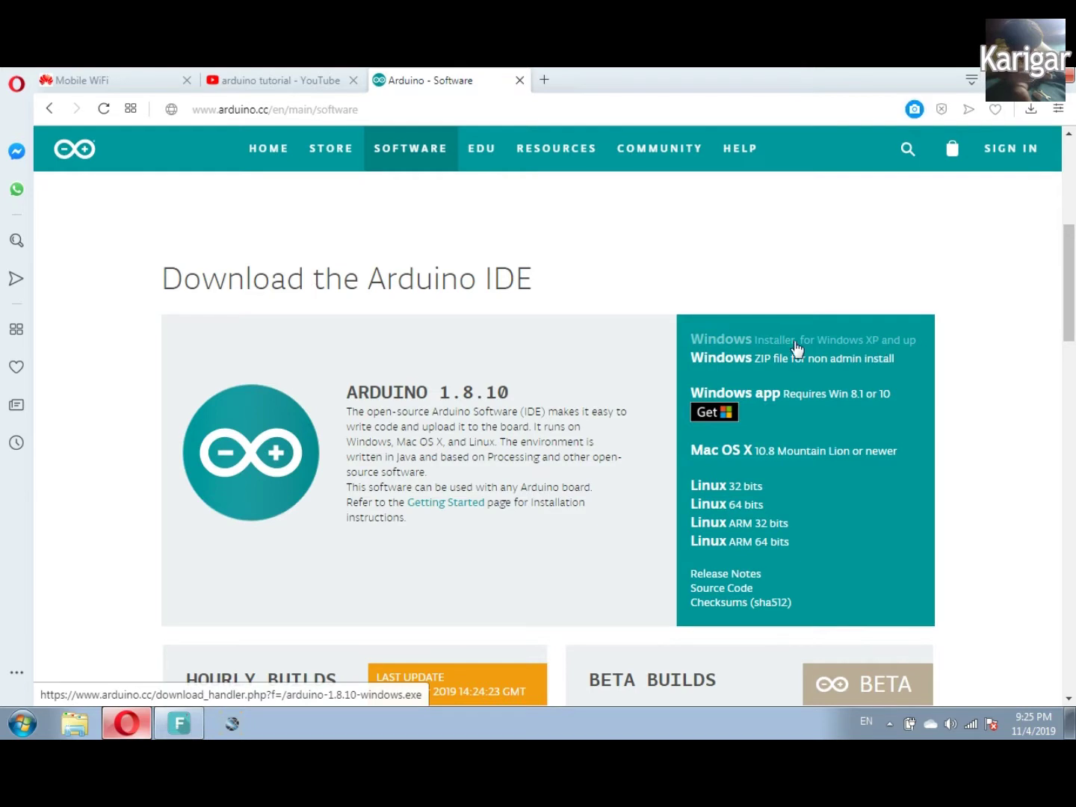
pyautogui.click(749, 342)
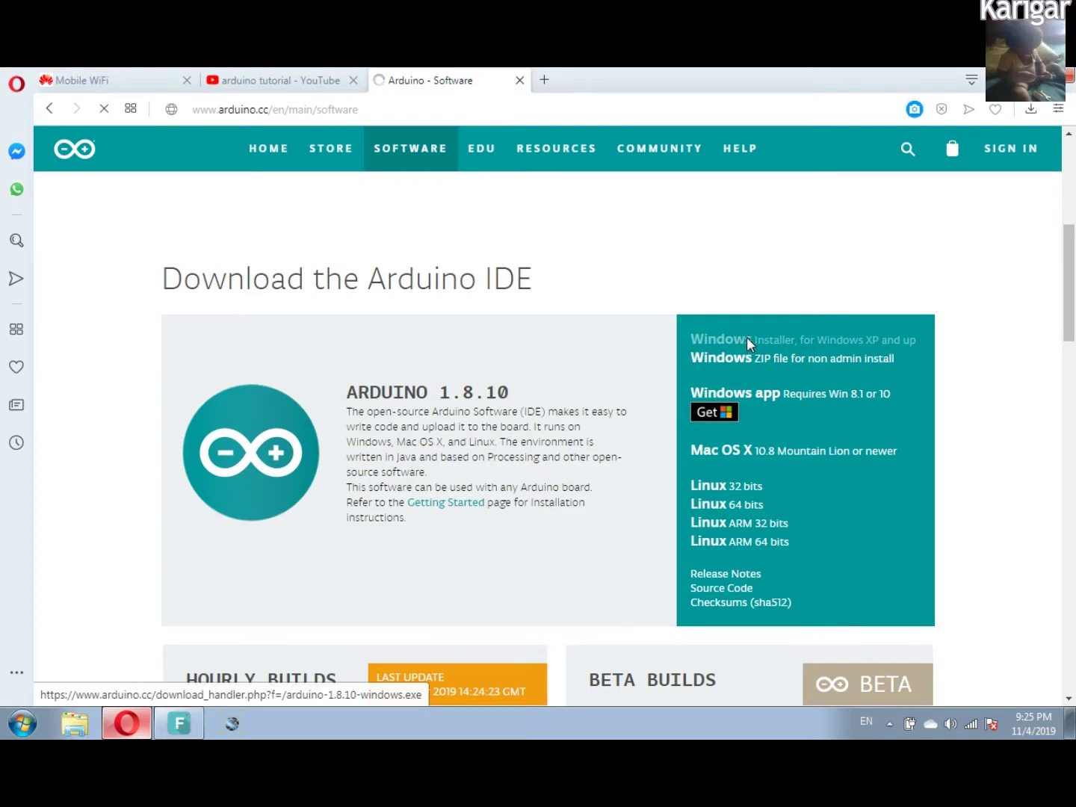
# Step: Choose to just download the Arduino software without making a contribution
pyautogui.scroll(-3, 646, 438)
pyautogui.scroll(3, 628, 374)
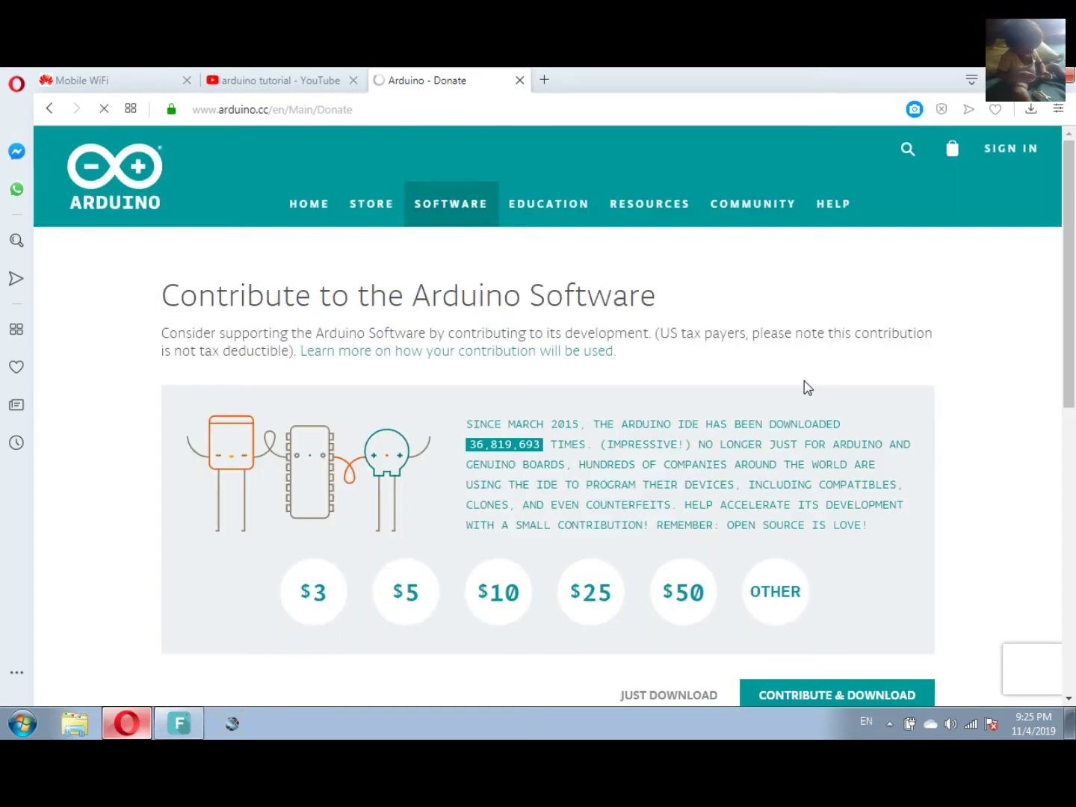
pyautogui.scroll(-2, 572, 431)
pyautogui.scroll(-1, 572, 432)
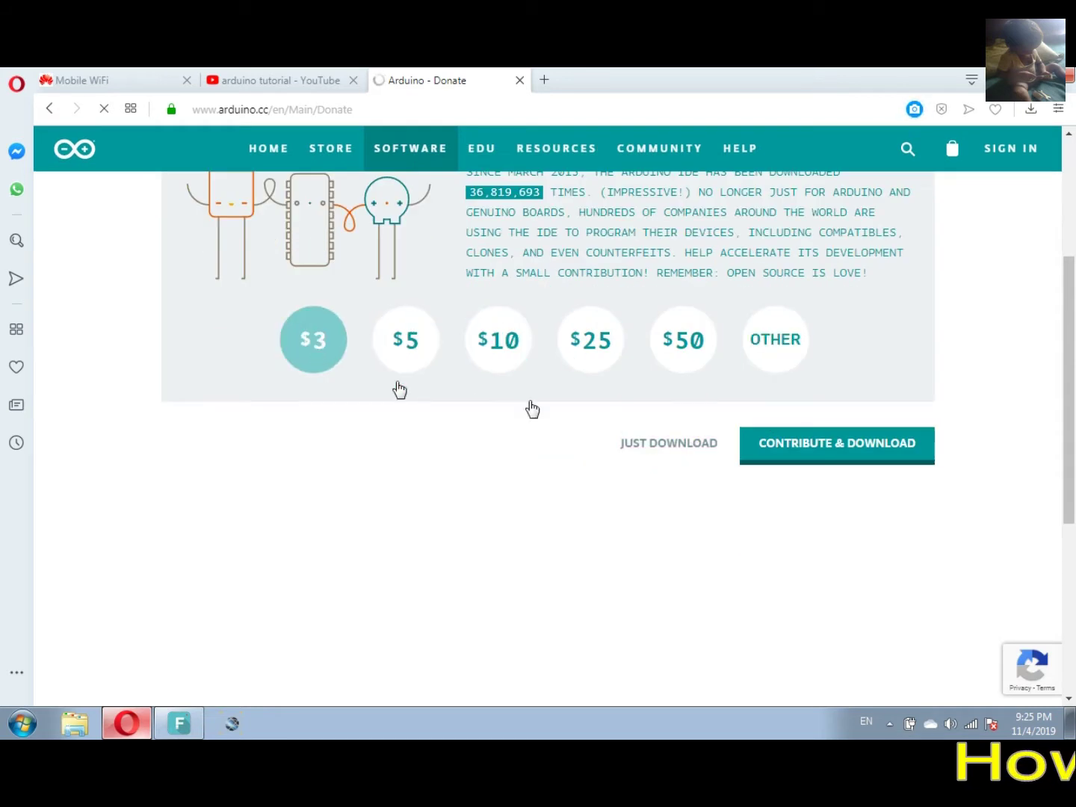
pyautogui.click(663, 440)
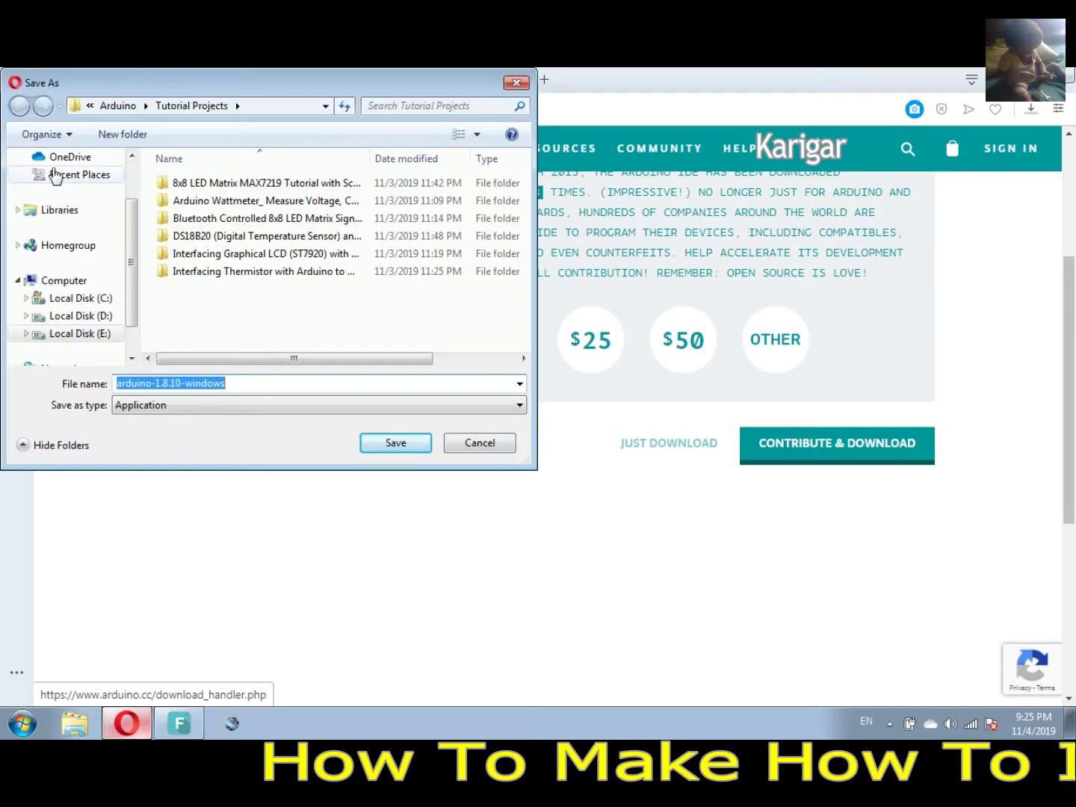
# Step: Save the installer arduino-1.8.10-windows to the Desktop and open the browser's downloads list
pyautogui.scroll(2, 125, 240)
pyautogui.click(68, 181)
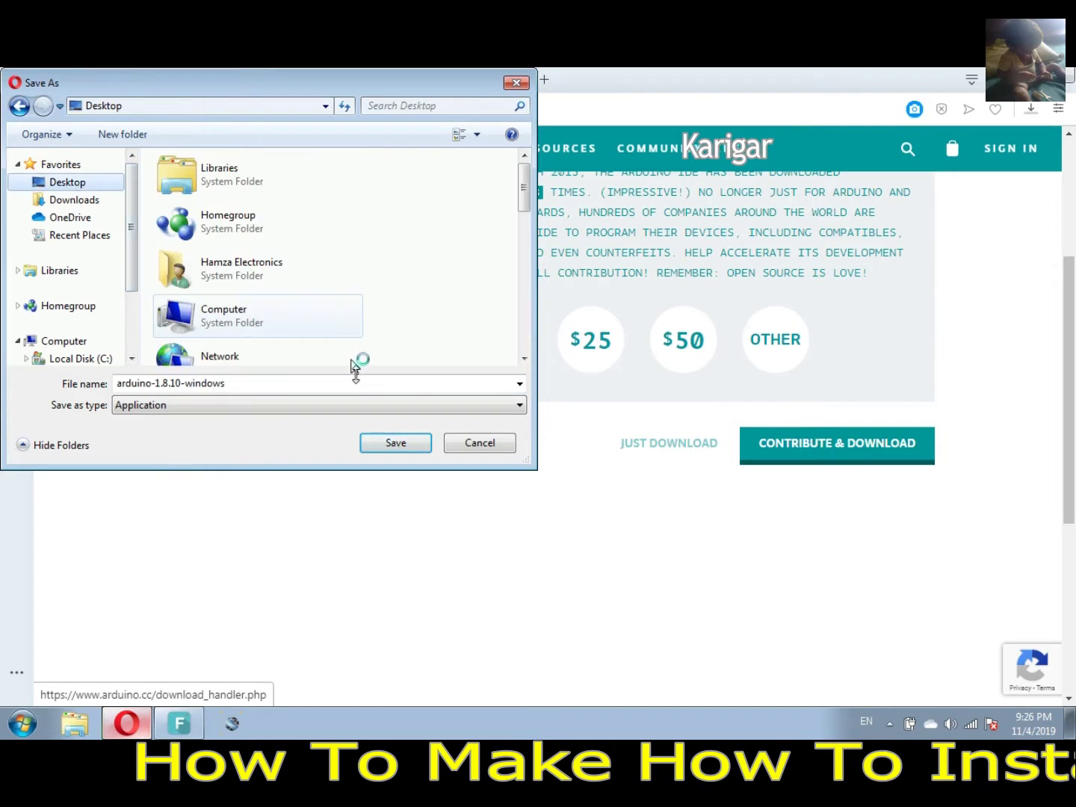
pyautogui.click(394, 447)
pyautogui.click(1032, 114)
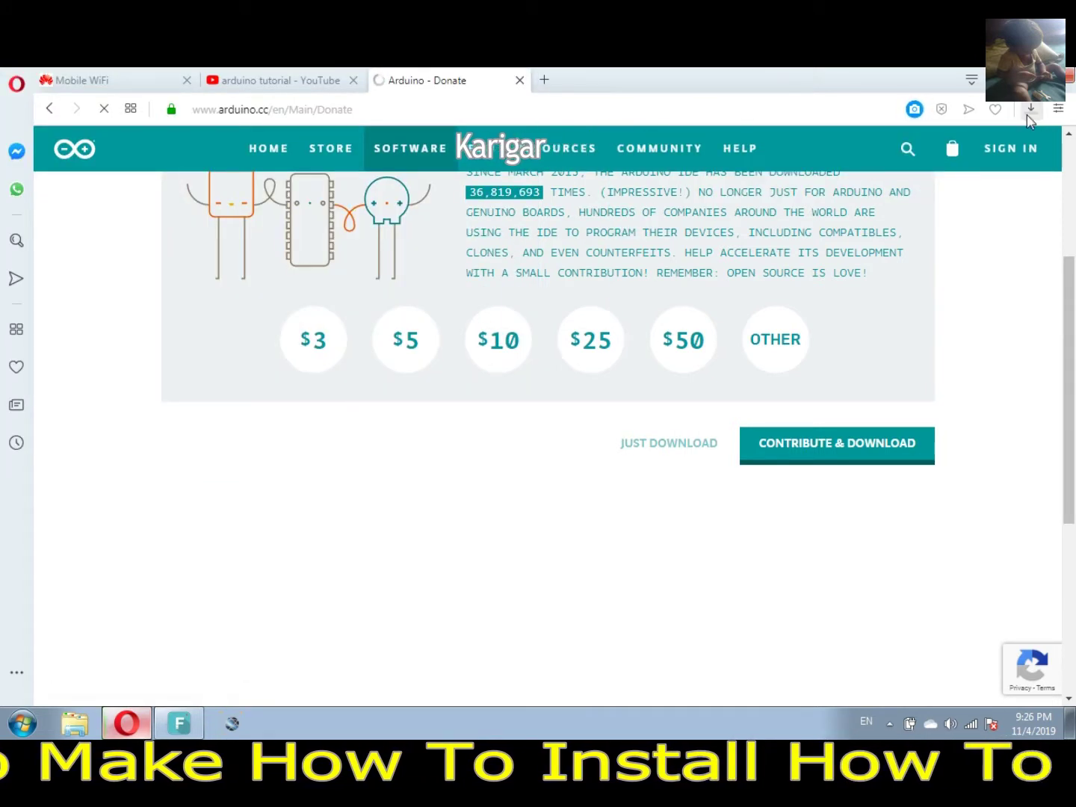
pyautogui.click(1031, 114)
pyautogui.click(1007, 597)
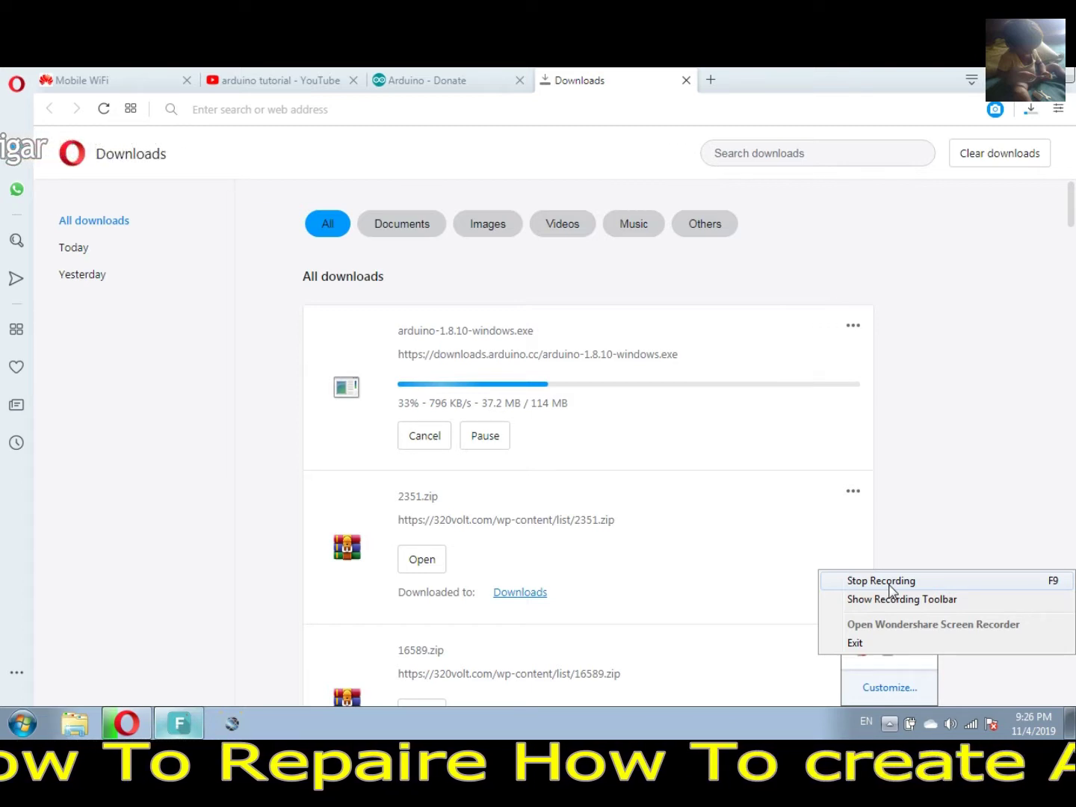
pyautogui.click(890, 587)
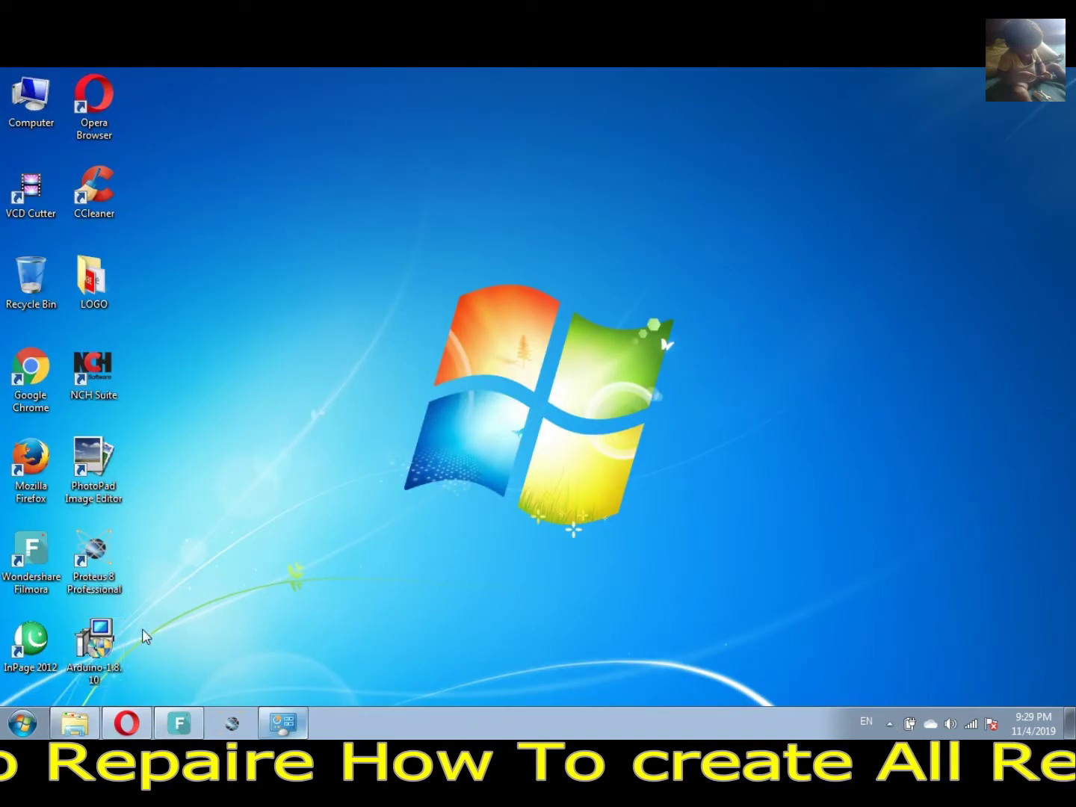
# Step: Launch the Arduino-1.8.10 installer from the desktop and accept the optional Avast Free Antivirus offer
pyautogui.rightClick(98, 643)
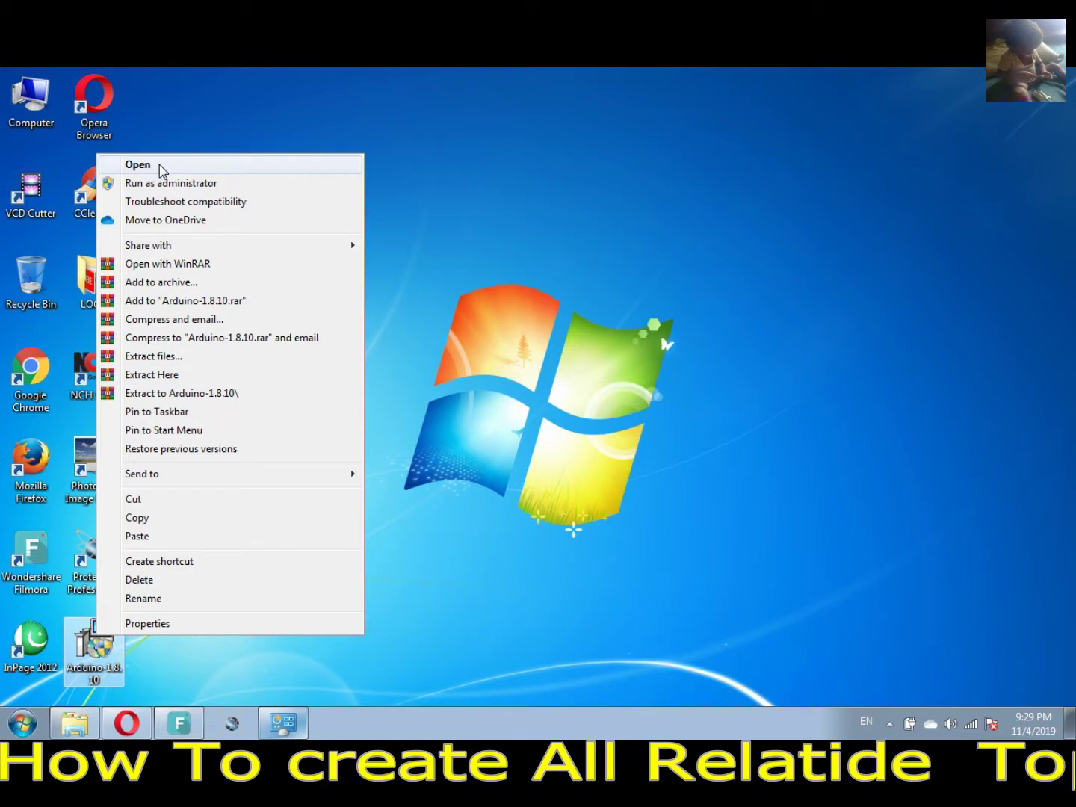
pyautogui.click(137, 164)
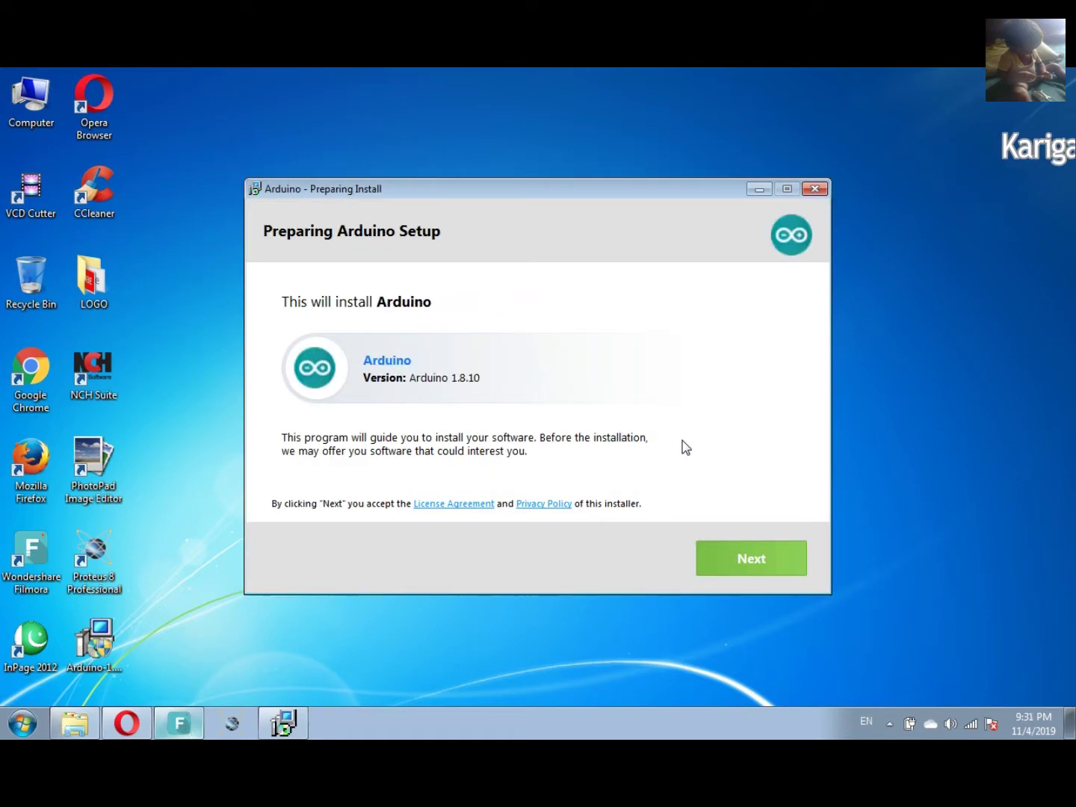
pyautogui.moveTo(522, 192); pyautogui.dragTo(575, 142)
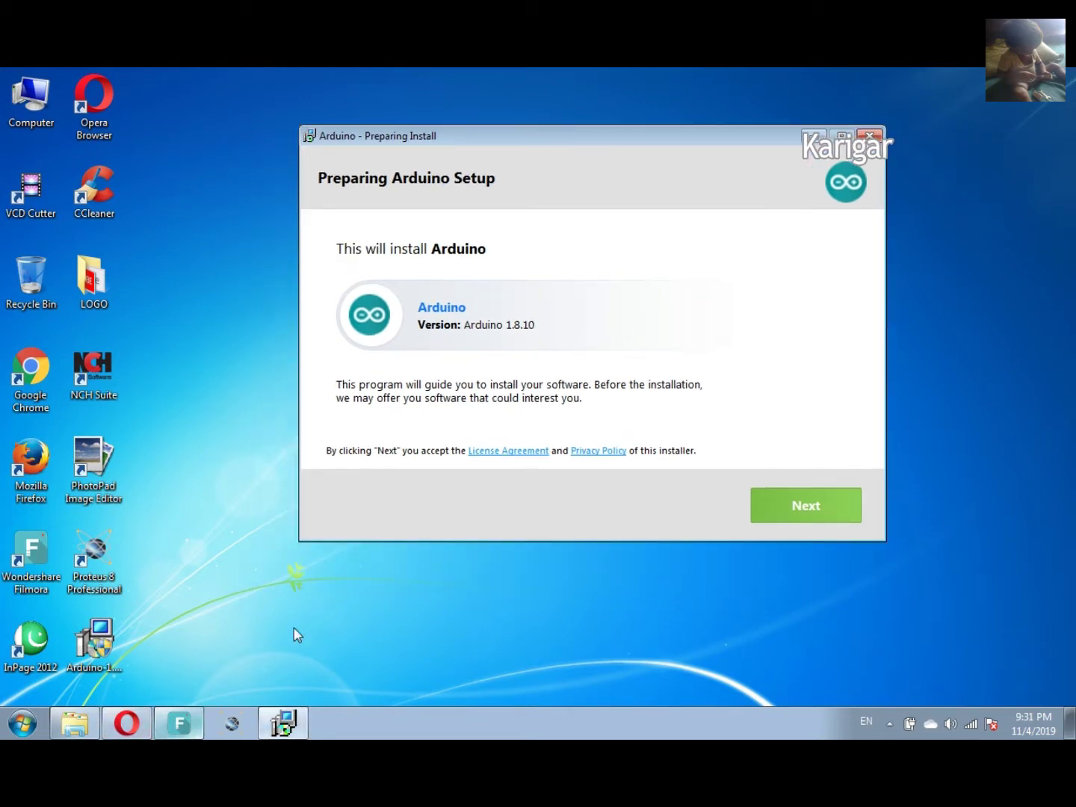
pyautogui.click(827, 522)
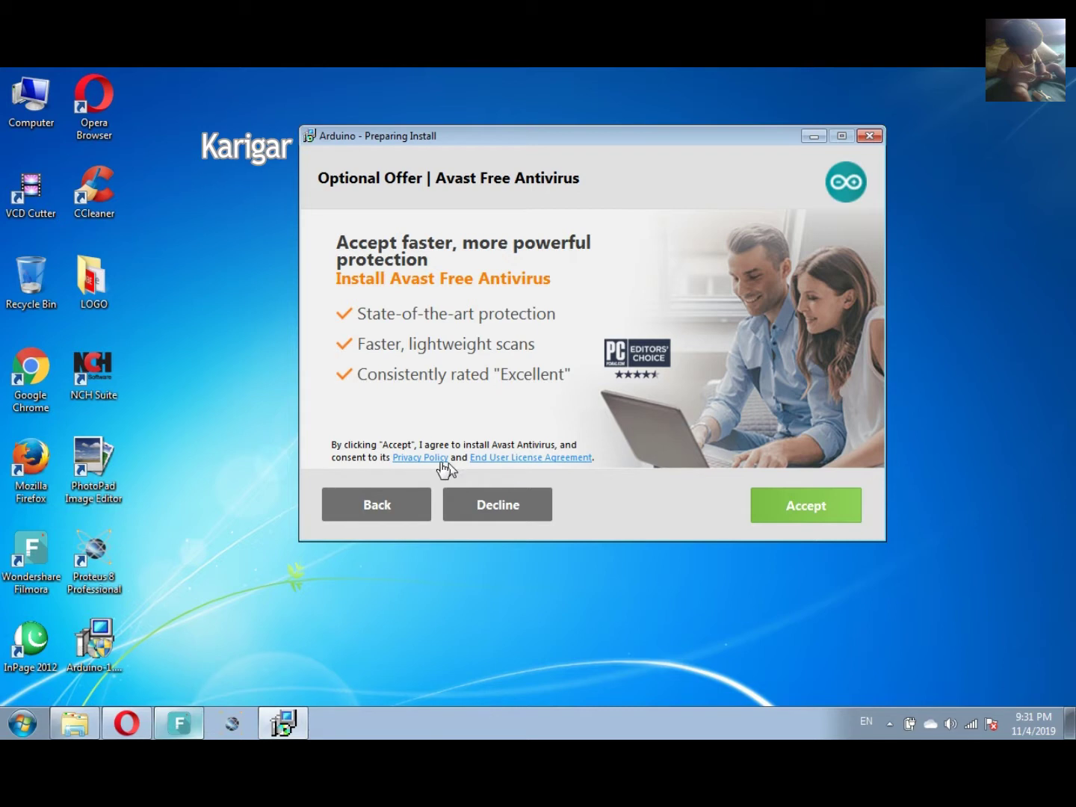
pyautogui.click(817, 507)
pyautogui.moveTo(562, 144); pyautogui.dragTo(569, 97)
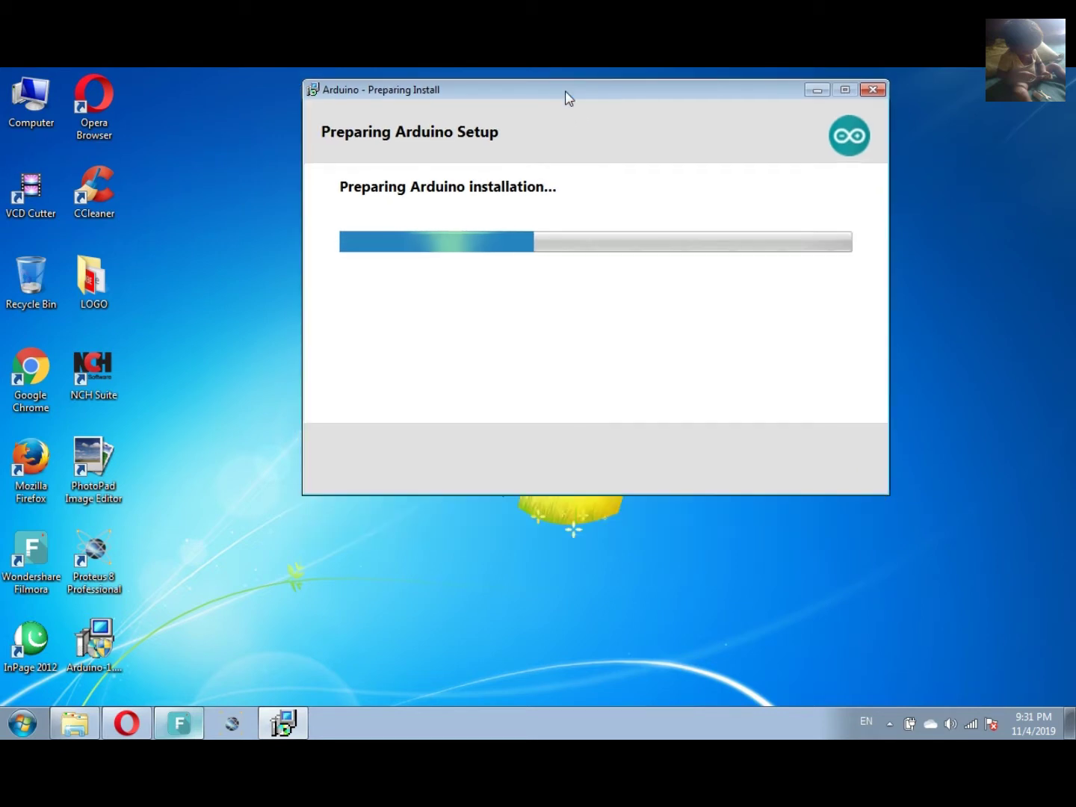
pyautogui.rightClick(215, 170)
pyautogui.click(249, 223)
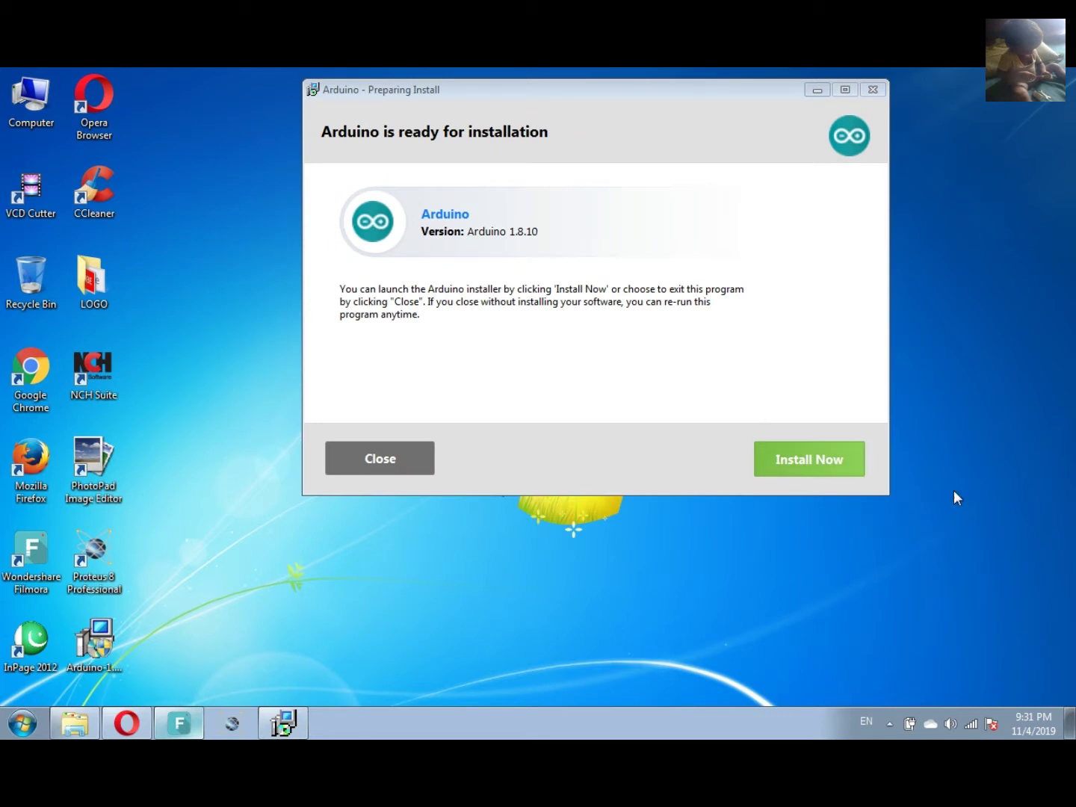
# Step: Accept the license agreement and install Arduino with all components selected into C:\Program Files\Arduino
pyautogui.click(817, 475)
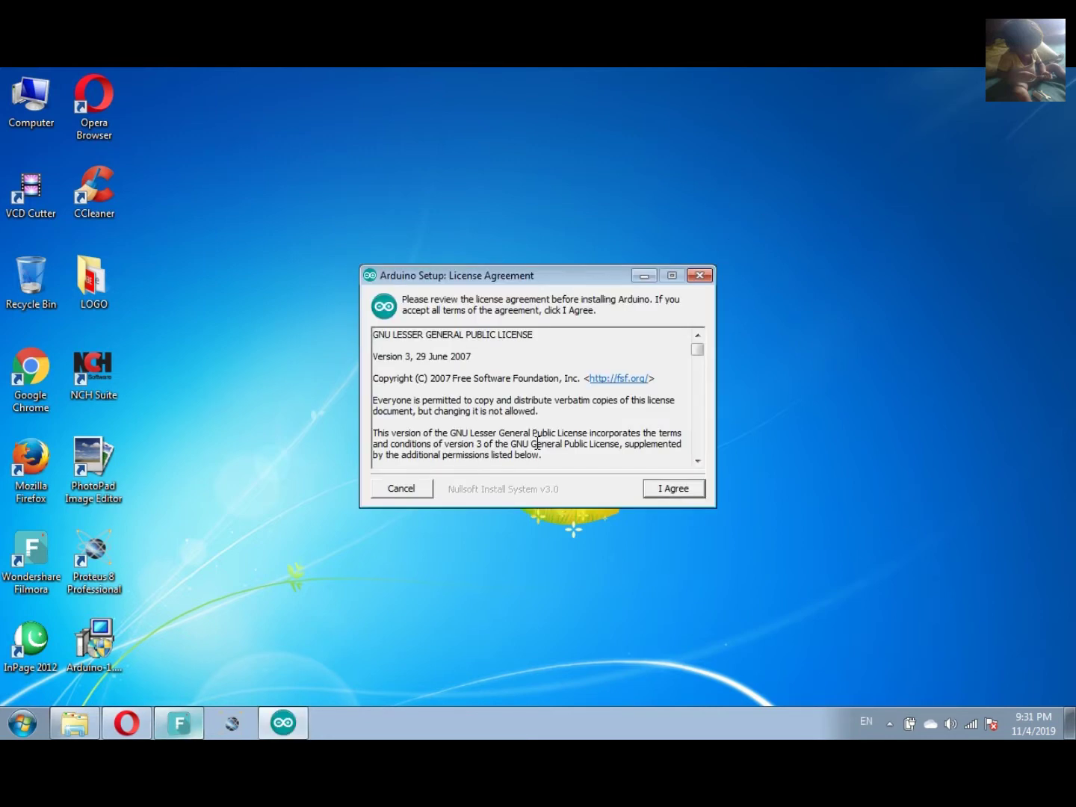
pyautogui.click(689, 490)
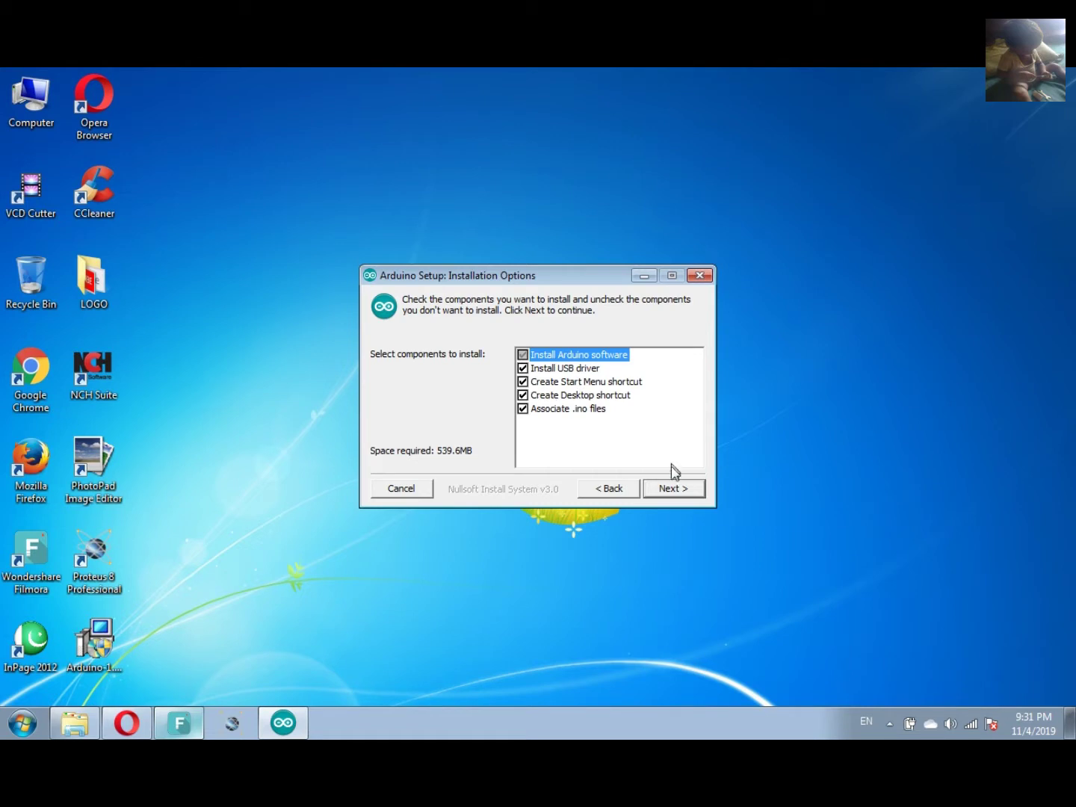
pyautogui.click(681, 490)
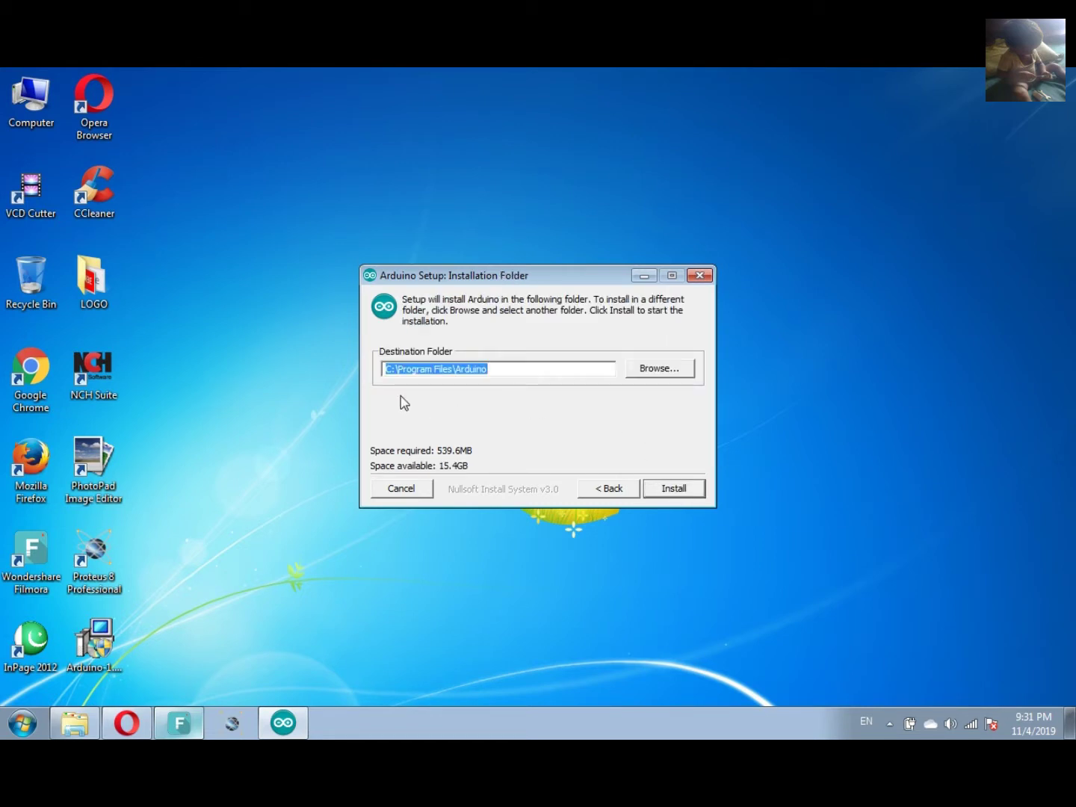
pyautogui.click(521, 373)
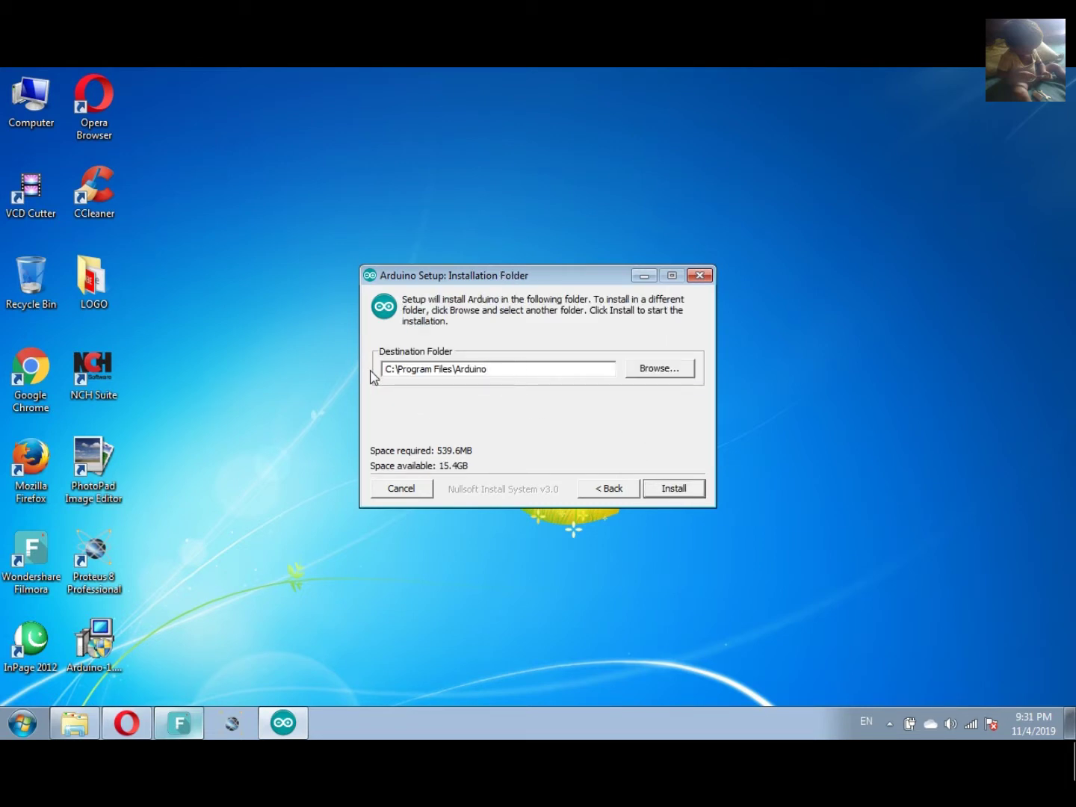
pyautogui.click(678, 491)
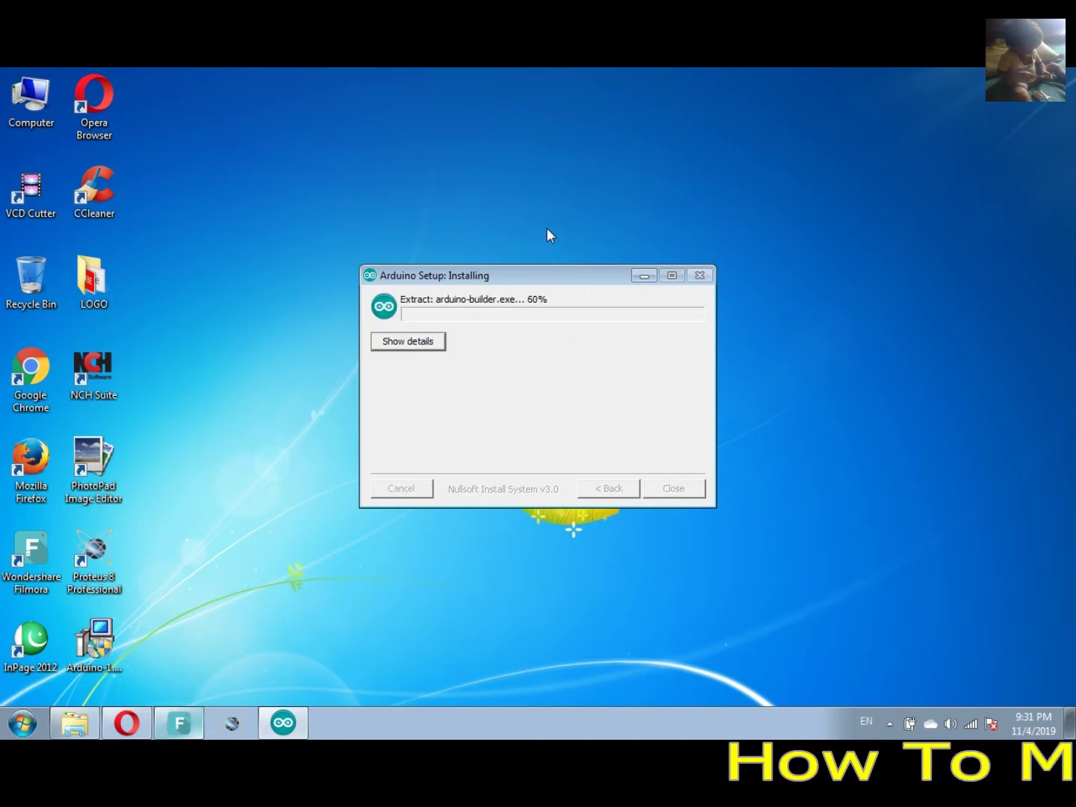
pyautogui.moveTo(554, 273); pyautogui.dragTo(554, 178)
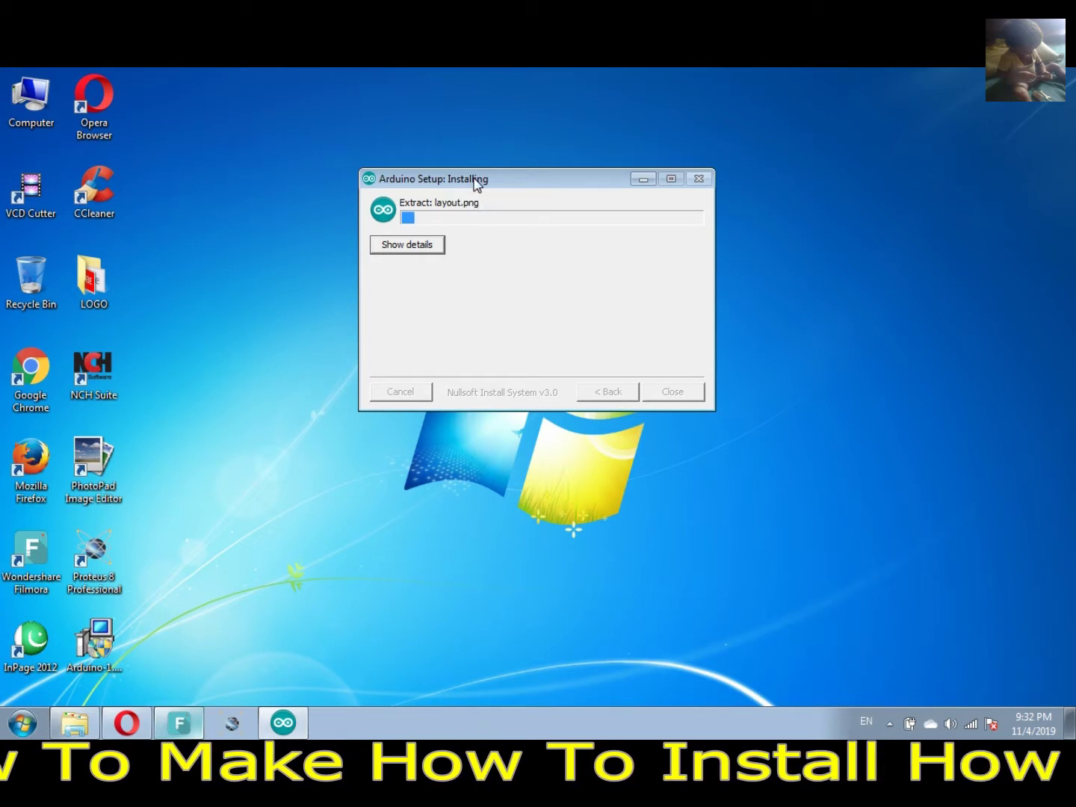
pyautogui.moveTo(476, 184); pyautogui.dragTo(529, 210)
pyautogui.rightClick(211, 162)
pyautogui.click(261, 214)
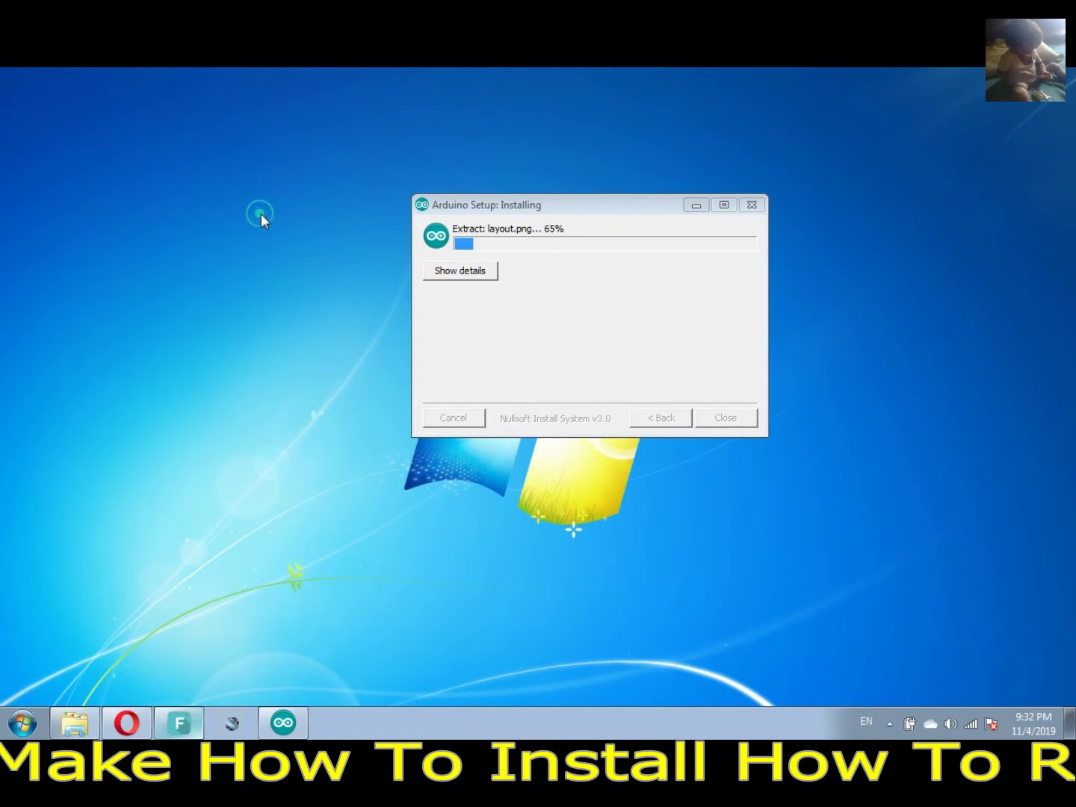
pyautogui.rightClick(217, 137)
pyautogui.click(279, 186)
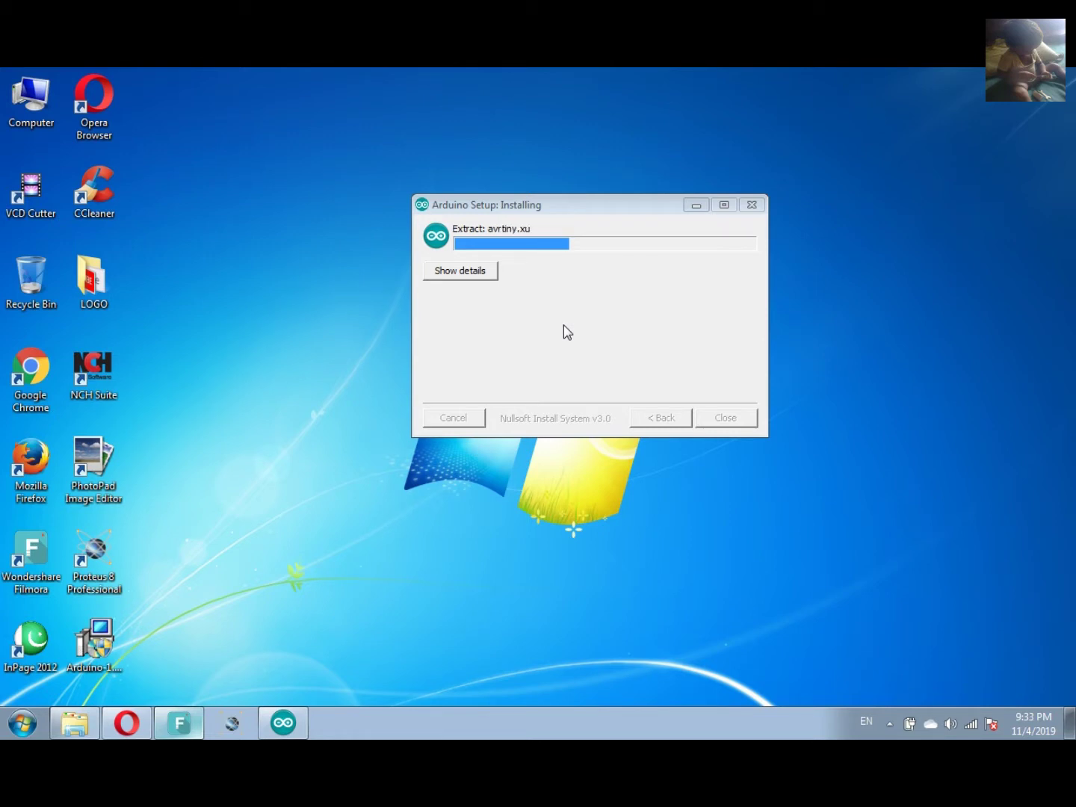
# Step: Show the detailed installation log in the Arduino setup window and reposition the window on the desktop
pyautogui.click(471, 265)
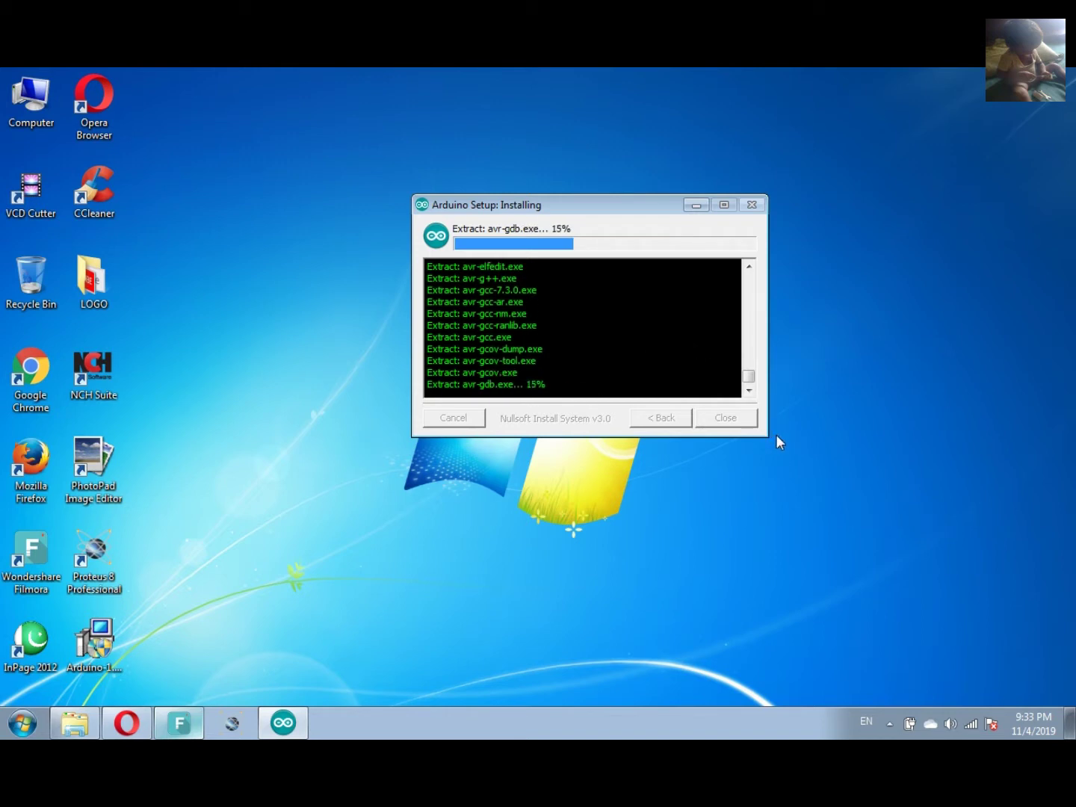
pyautogui.moveTo(616, 210); pyautogui.dragTo(569, 286)
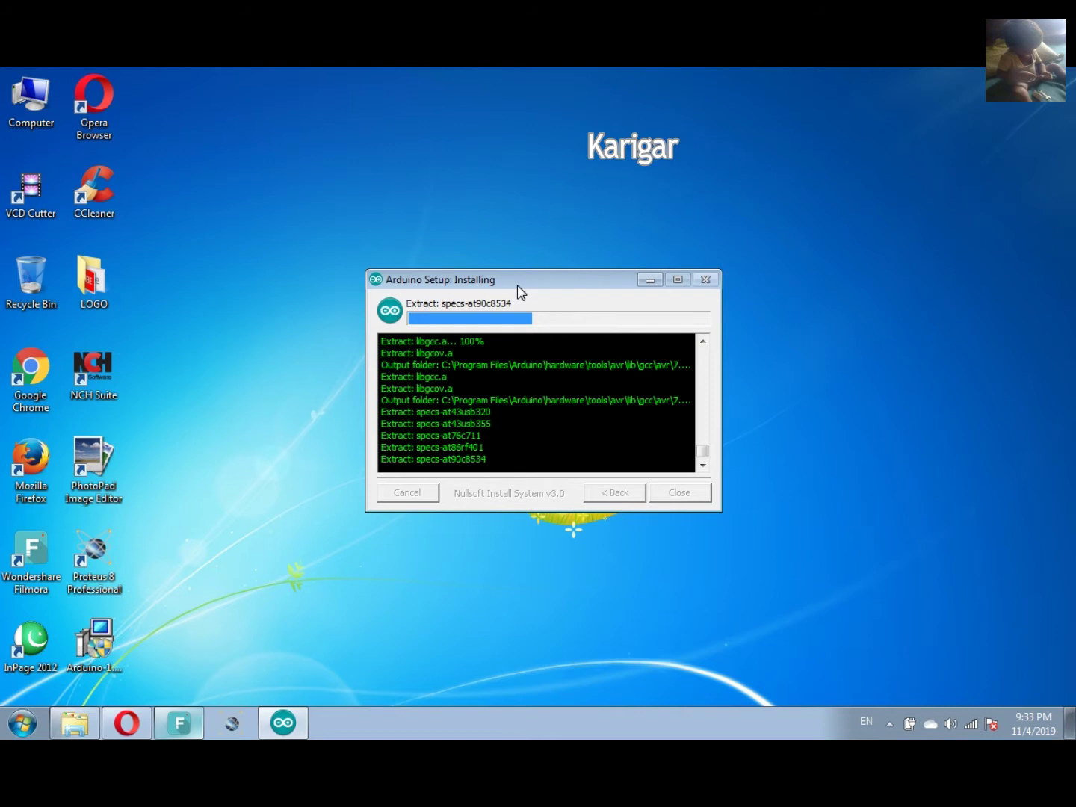
pyautogui.moveTo(517, 285); pyautogui.dragTo(633, 246)
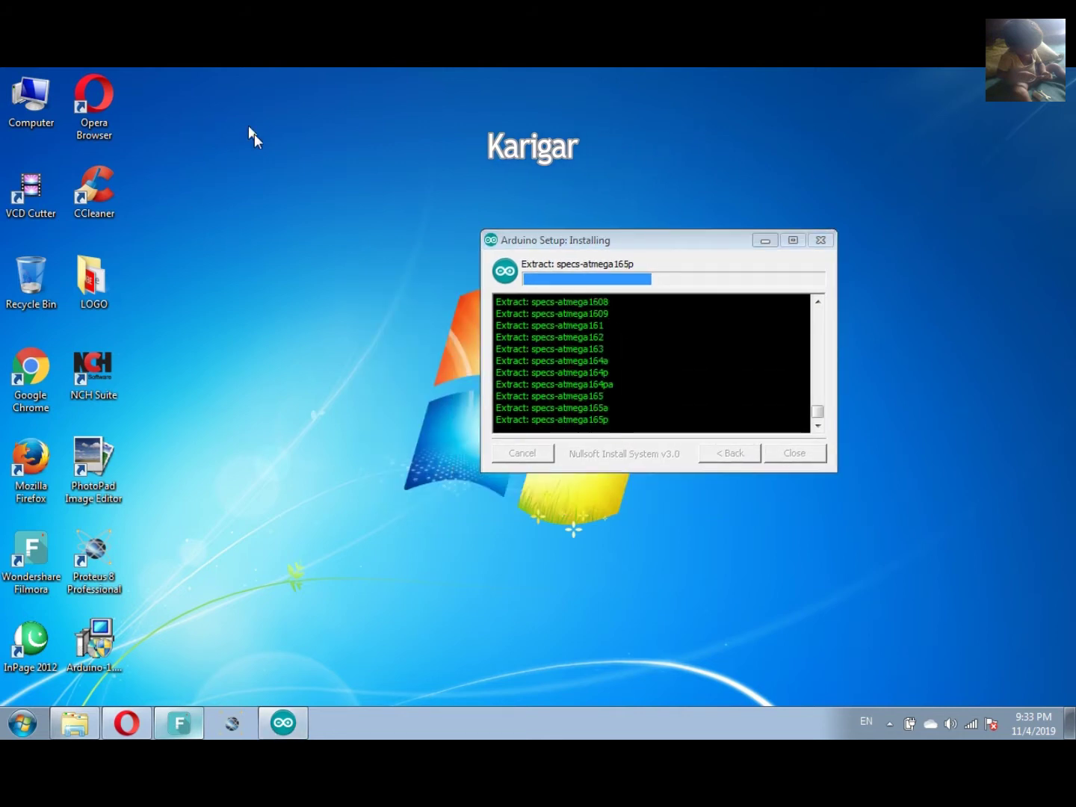
pyautogui.rightClick(282, 166)
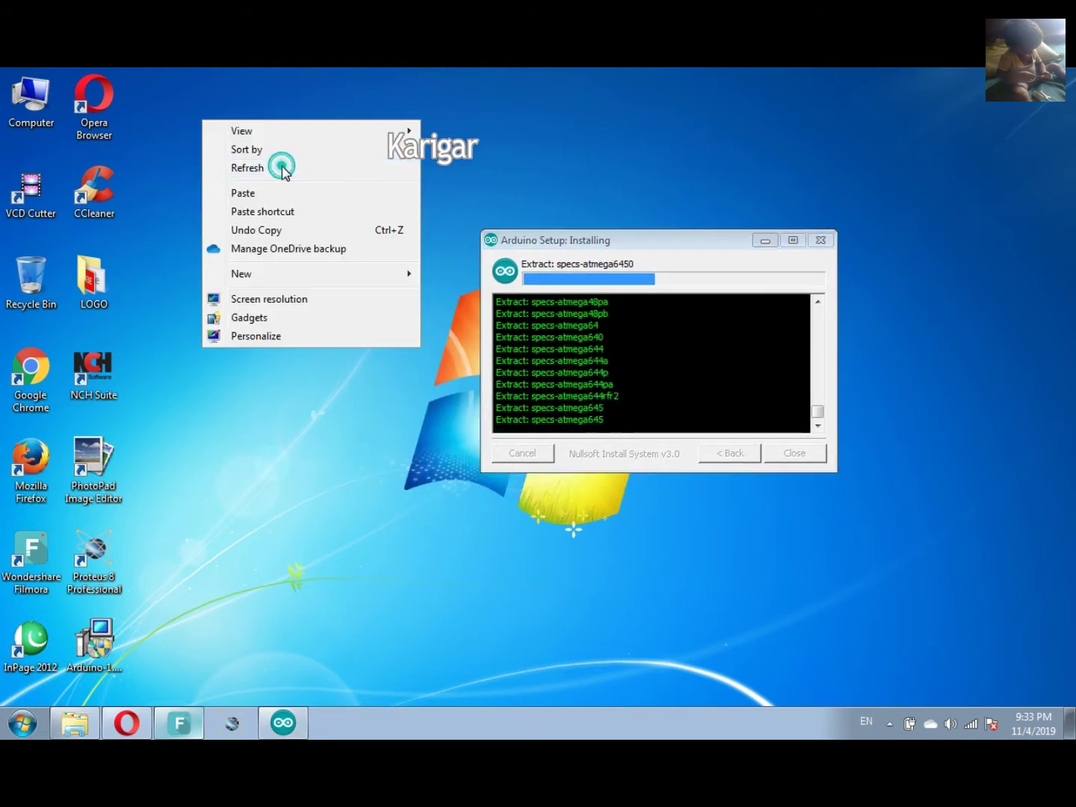
pyautogui.click(282, 167)
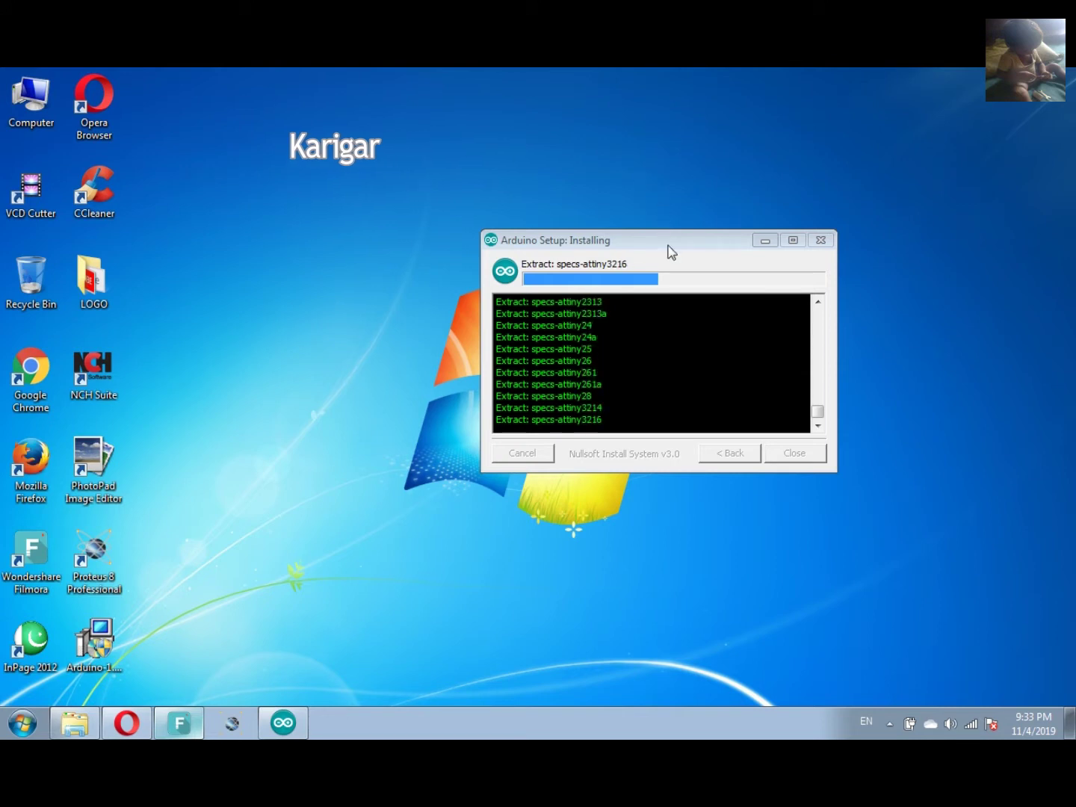
pyautogui.moveTo(649, 238); pyautogui.dragTo(516, 291)
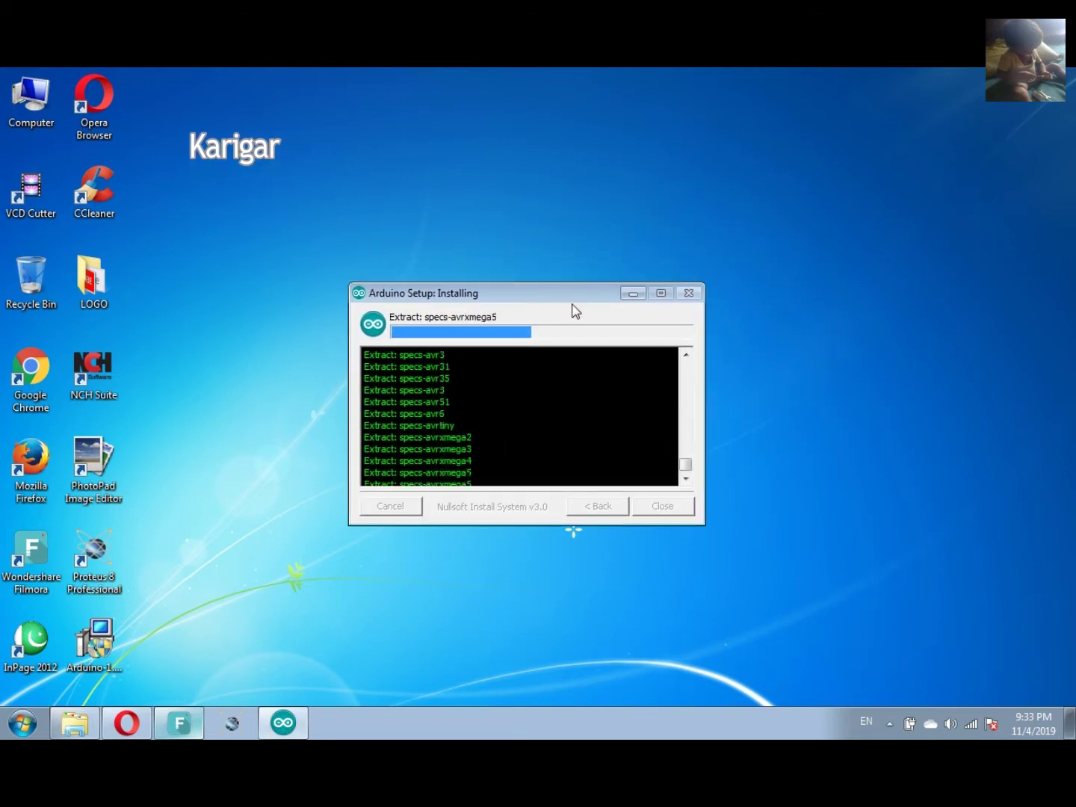
pyautogui.rightClick(852, 292)
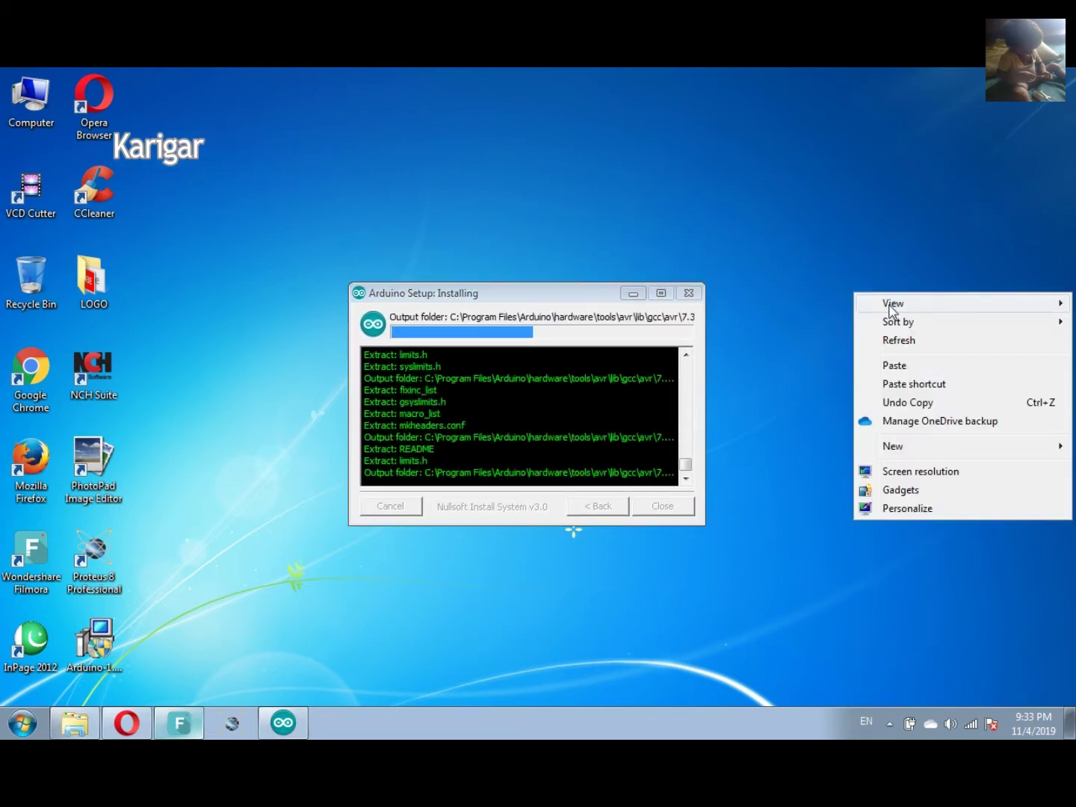
pyautogui.click(918, 340)
pyautogui.moveTo(517, 299); pyautogui.dragTo(532, 279)
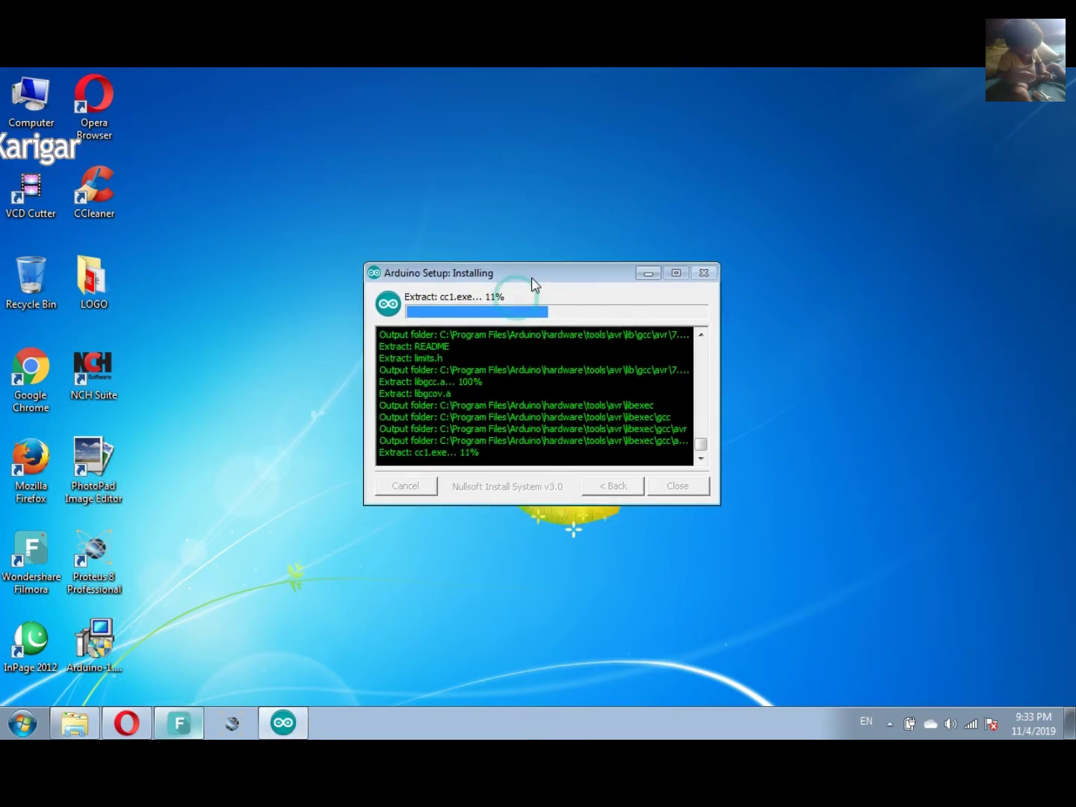
pyautogui.rightClick(891, 341)
pyautogui.click(919, 384)
pyautogui.rightClick(817, 296)
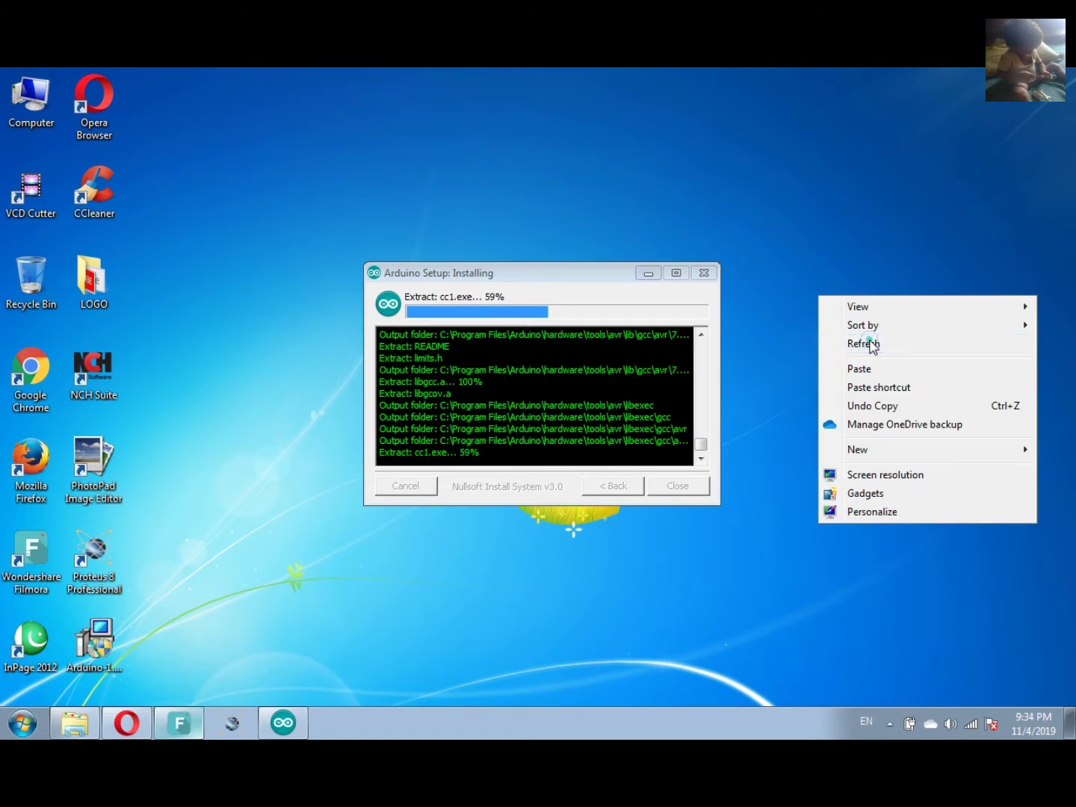
pyautogui.click(871, 345)
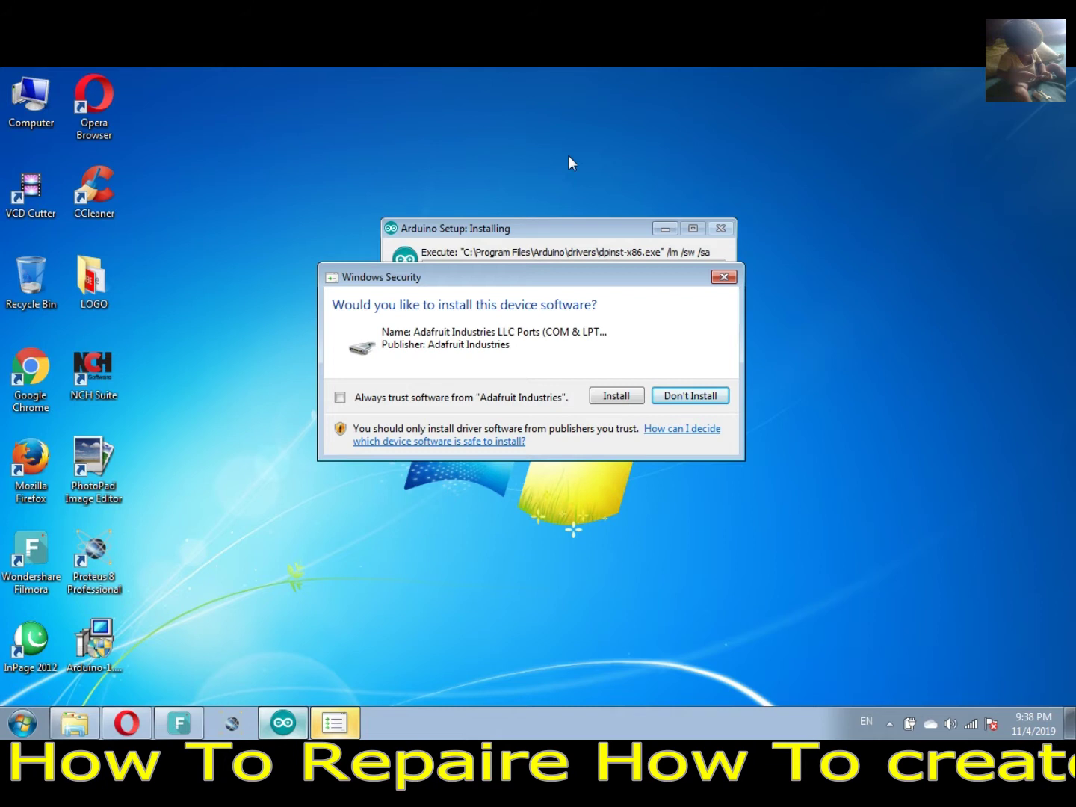
# Step: Allow the Adafruit Industries LLC Ports (COM & LPT) device software to install and reposition the Arduino setup window
pyautogui.click(612, 402)
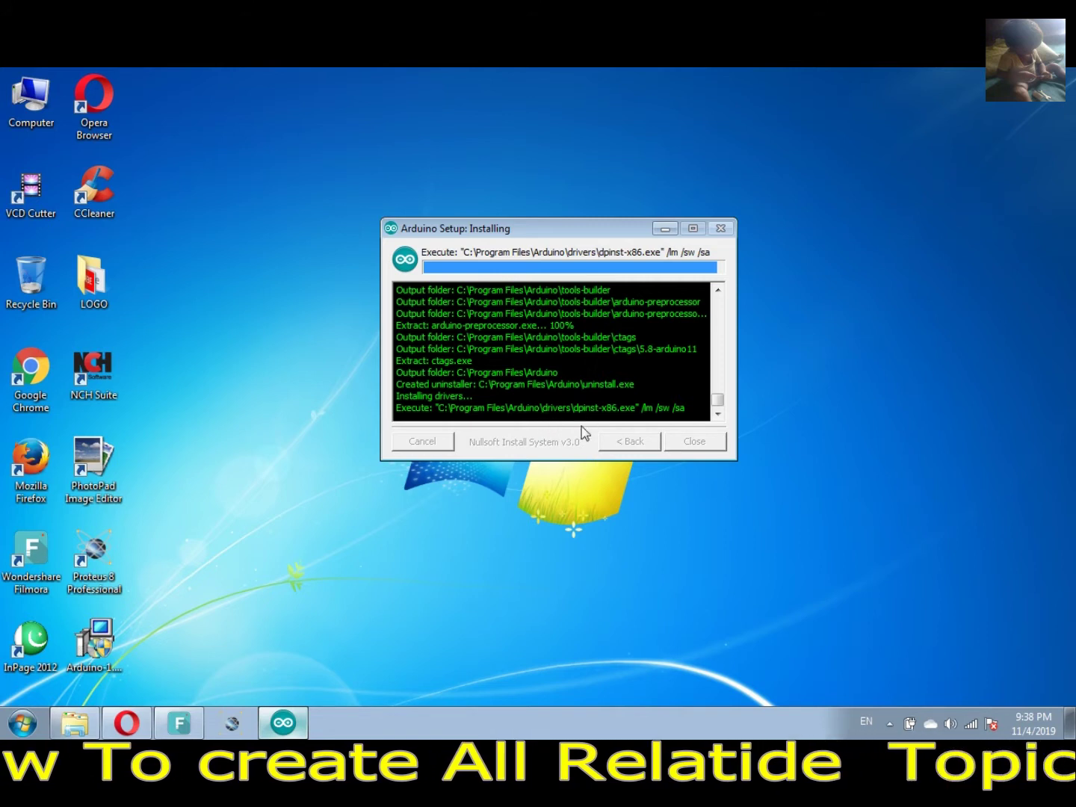
pyautogui.moveTo(542, 230); pyautogui.dragTo(541, 218)
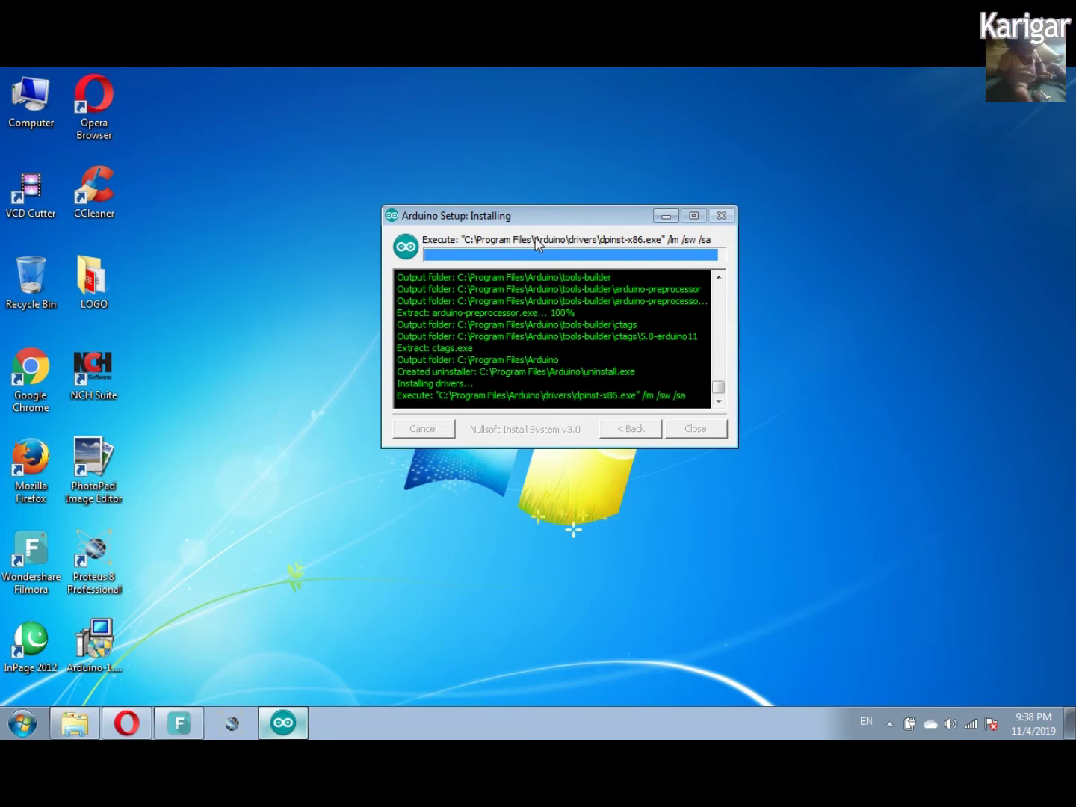
pyautogui.moveTo(543, 221); pyautogui.dragTo(503, 246)
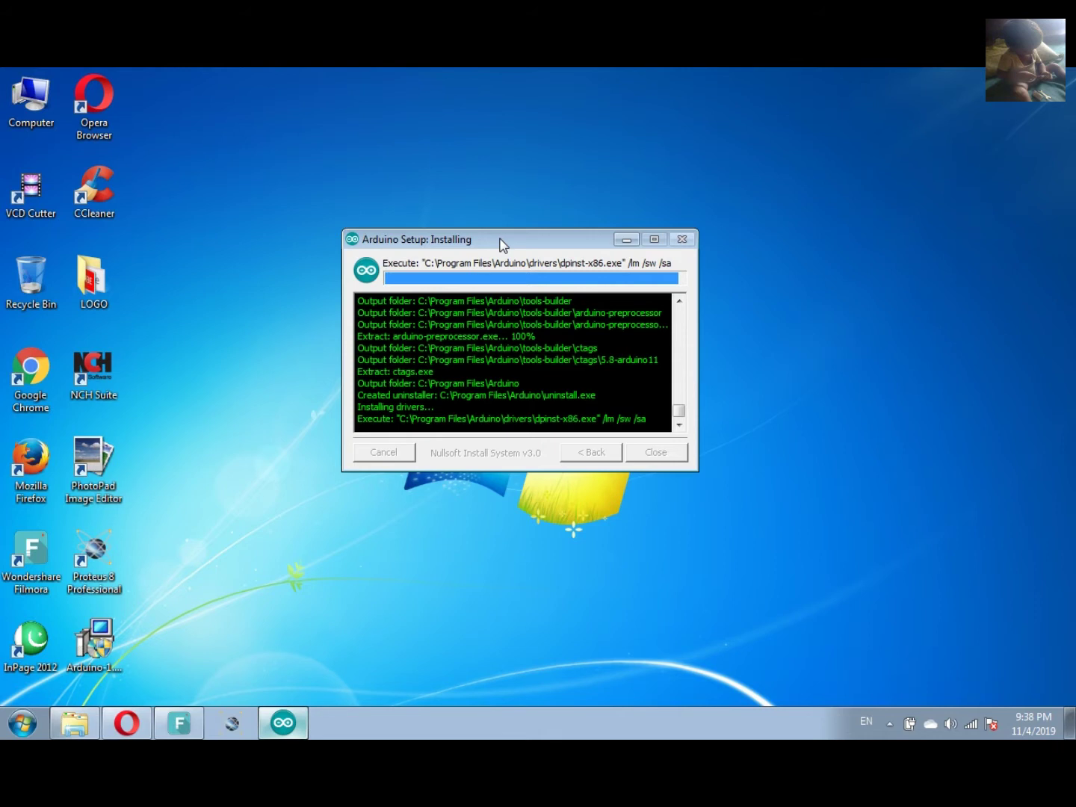
pyautogui.moveTo(494, 247)
pyautogui.mouseDown()
pyautogui.moveTo(511, 233)
pyautogui.moveTo(502, 267)
pyautogui.moveTo(500, 255)
pyautogui.mouseUp()
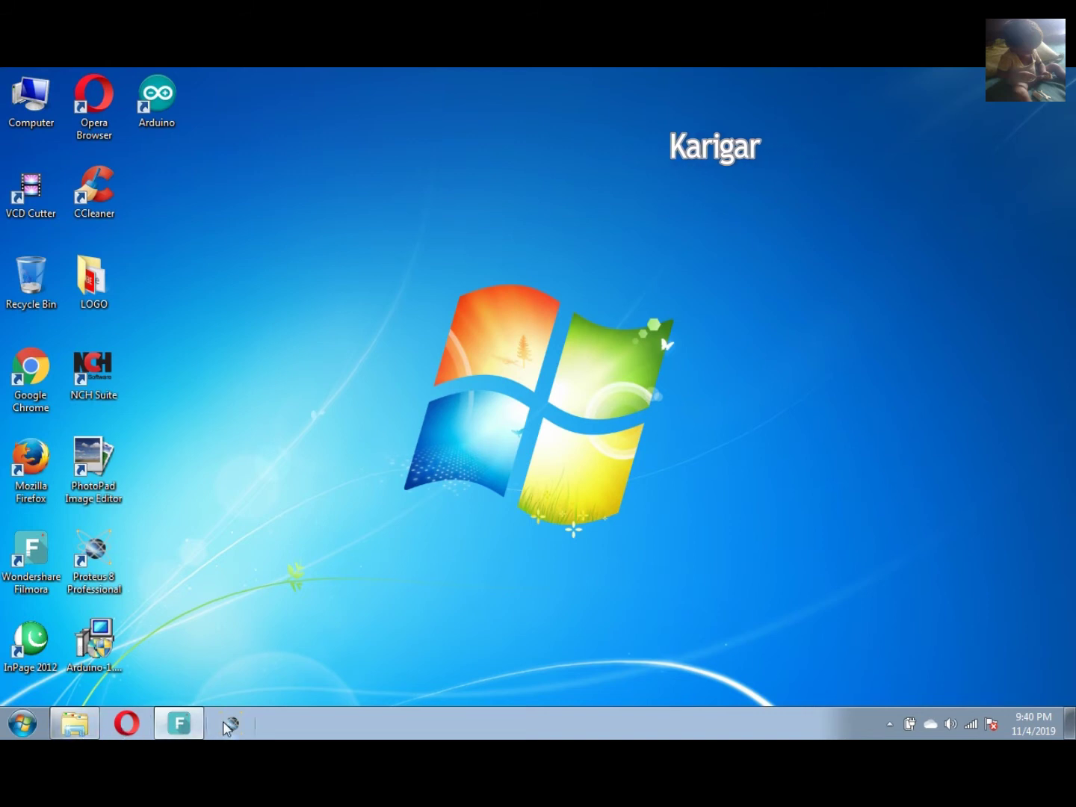
# Step: Launch the newly installed Arduino IDE from its desktop shortcut
pyautogui.click(158, 96)
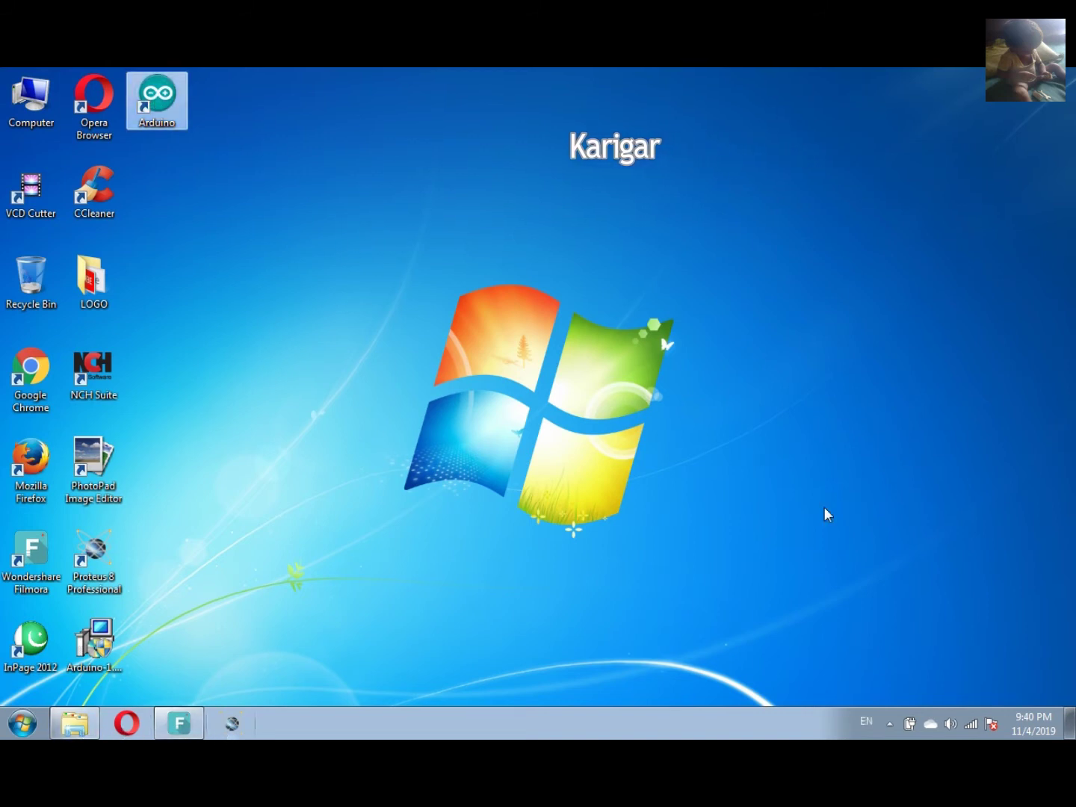
pyautogui.click(1061, 493)
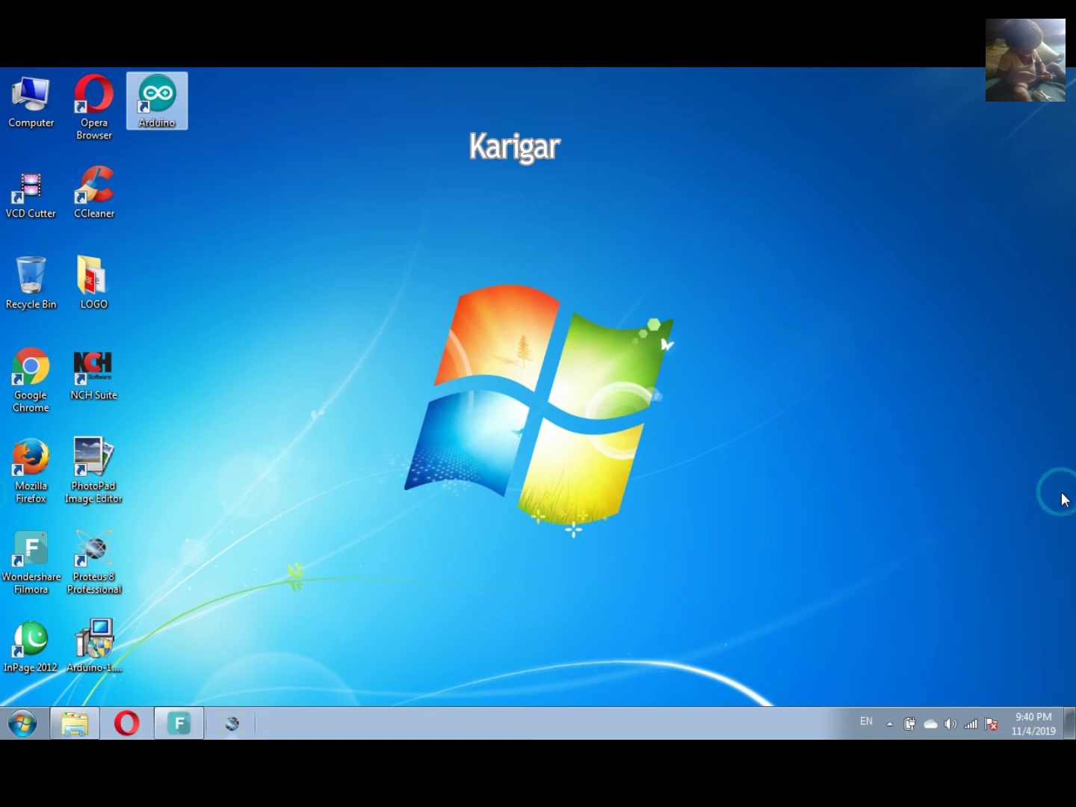
pyautogui.rightClick(179, 93)
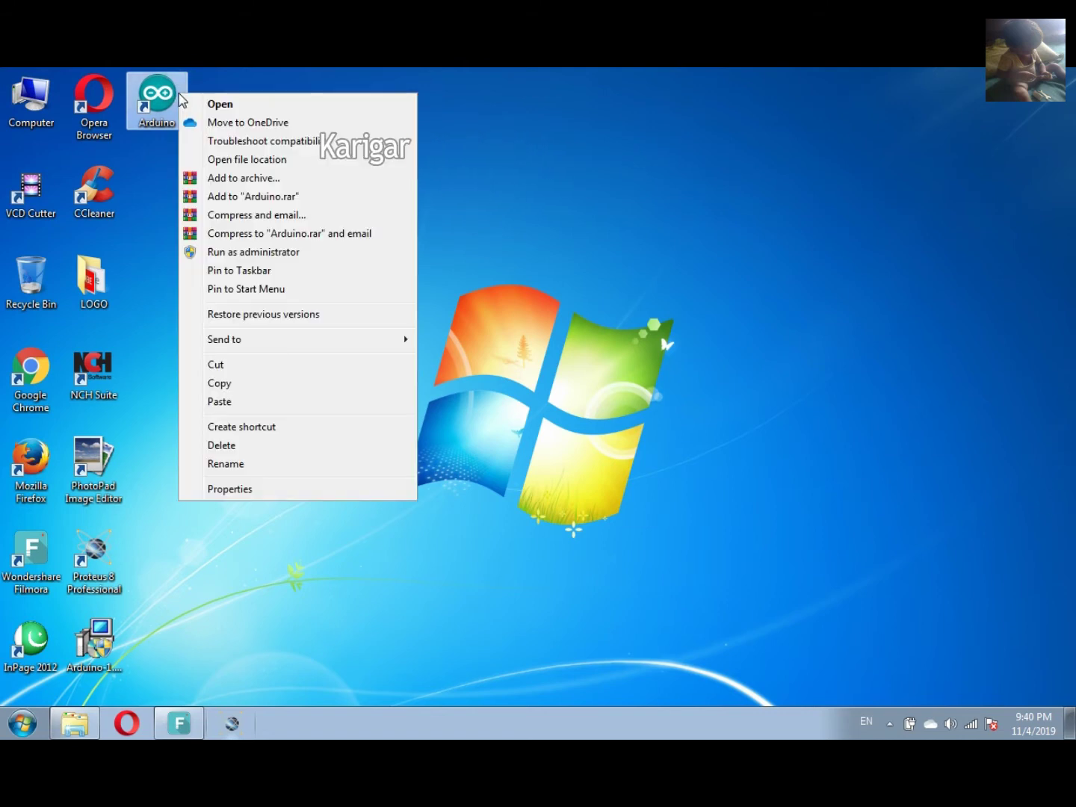
pyautogui.click(252, 107)
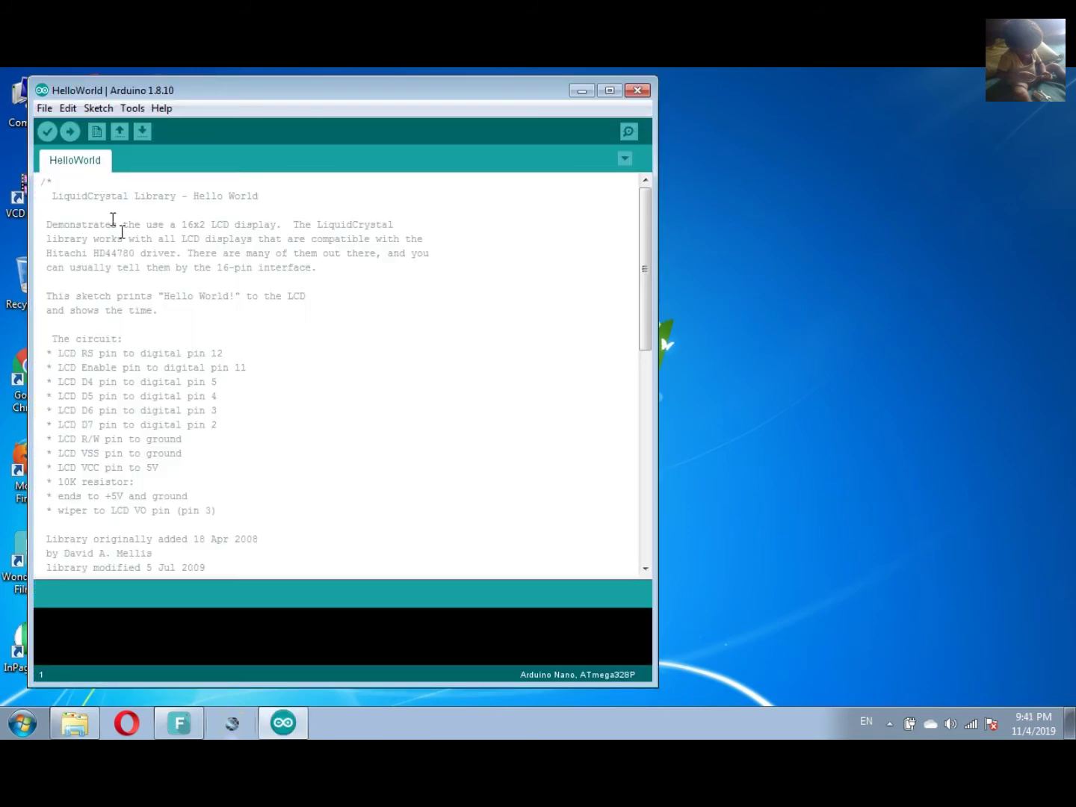
# Step: Open the built-in Blink example from 01.Basics to view it and close its window
pyautogui.scroll(-12, 197, 367)
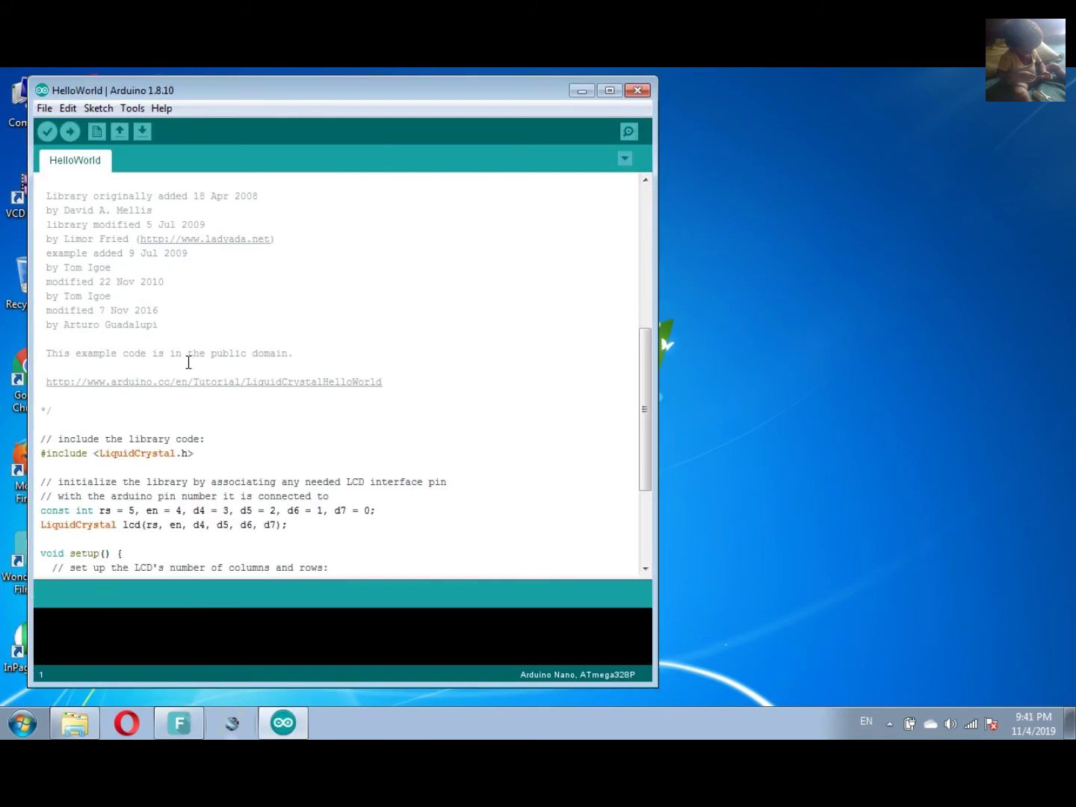
pyautogui.scroll(10, 166, 415)
pyautogui.click(42, 109)
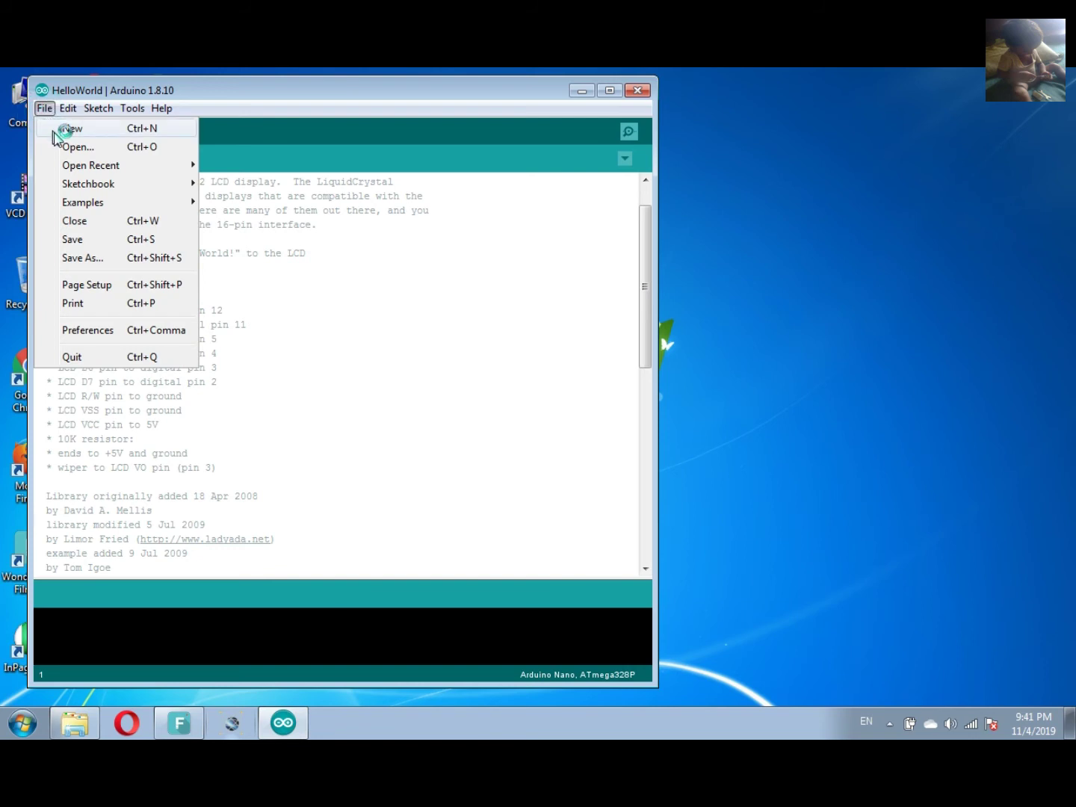
pyautogui.moveTo(89, 205)
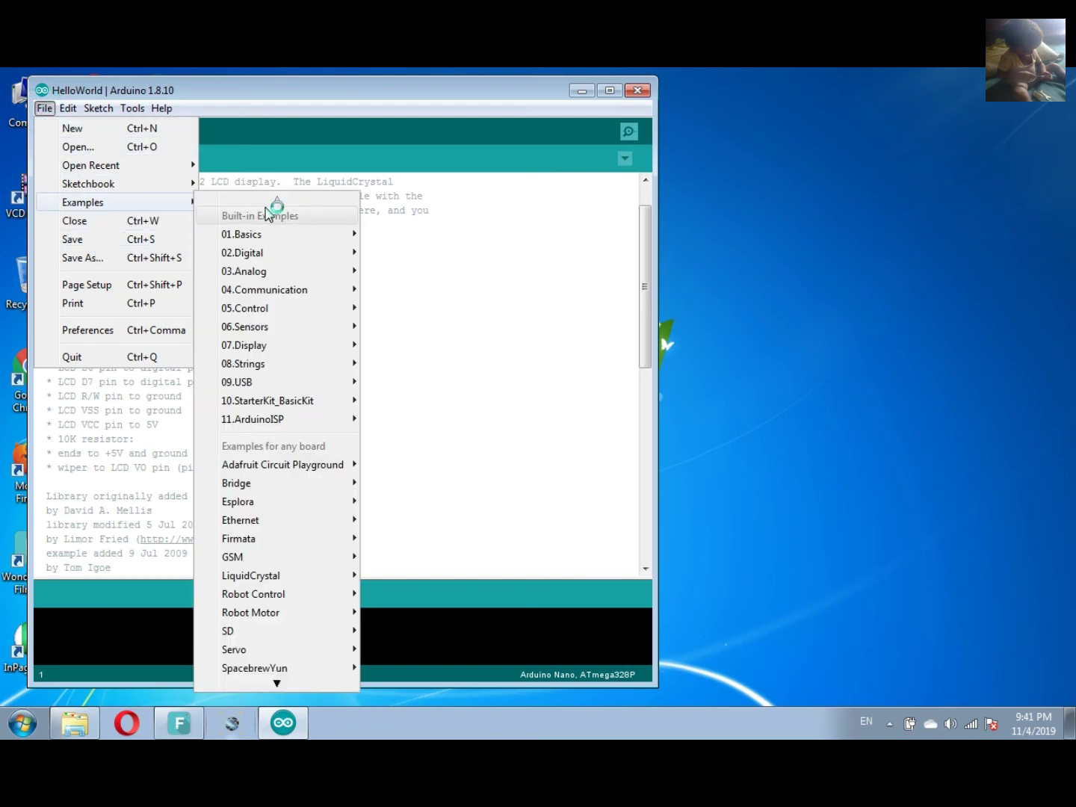
pyautogui.moveTo(307, 233)
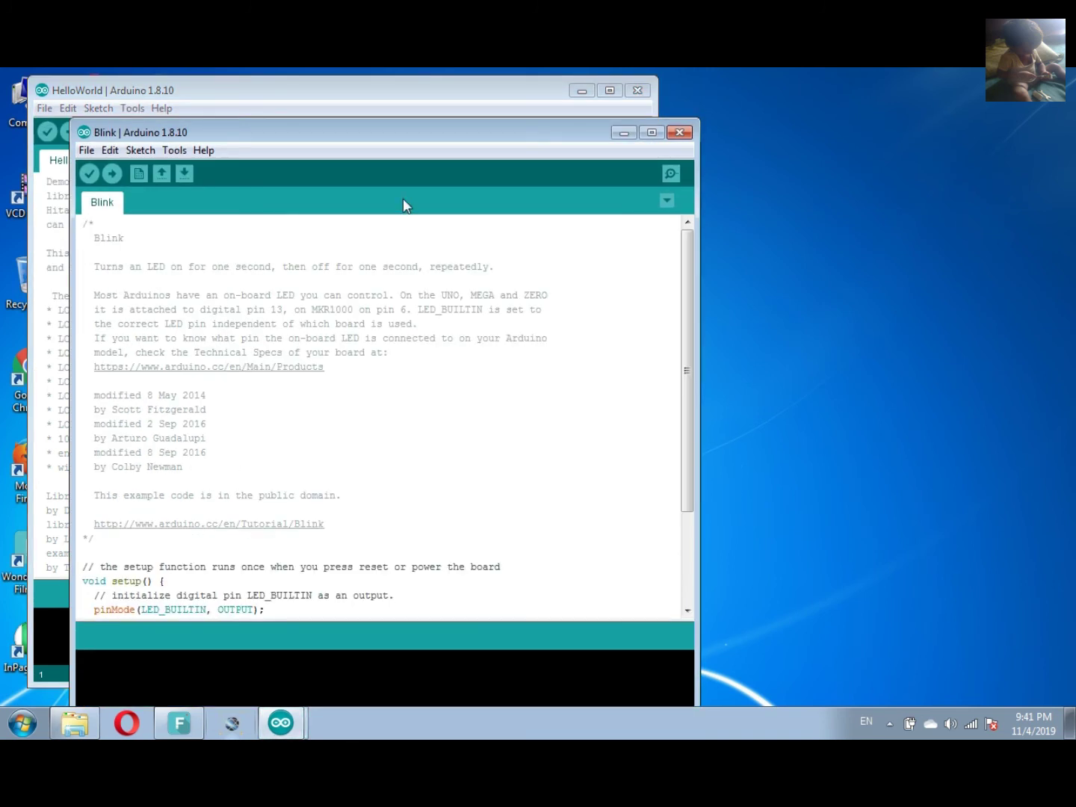
pyautogui.click(680, 132)
# Step: Examine the HelloWorld sketch's code from the LiquidCrystal library include through the setup and loop functions
pyautogui.click(459, 347)
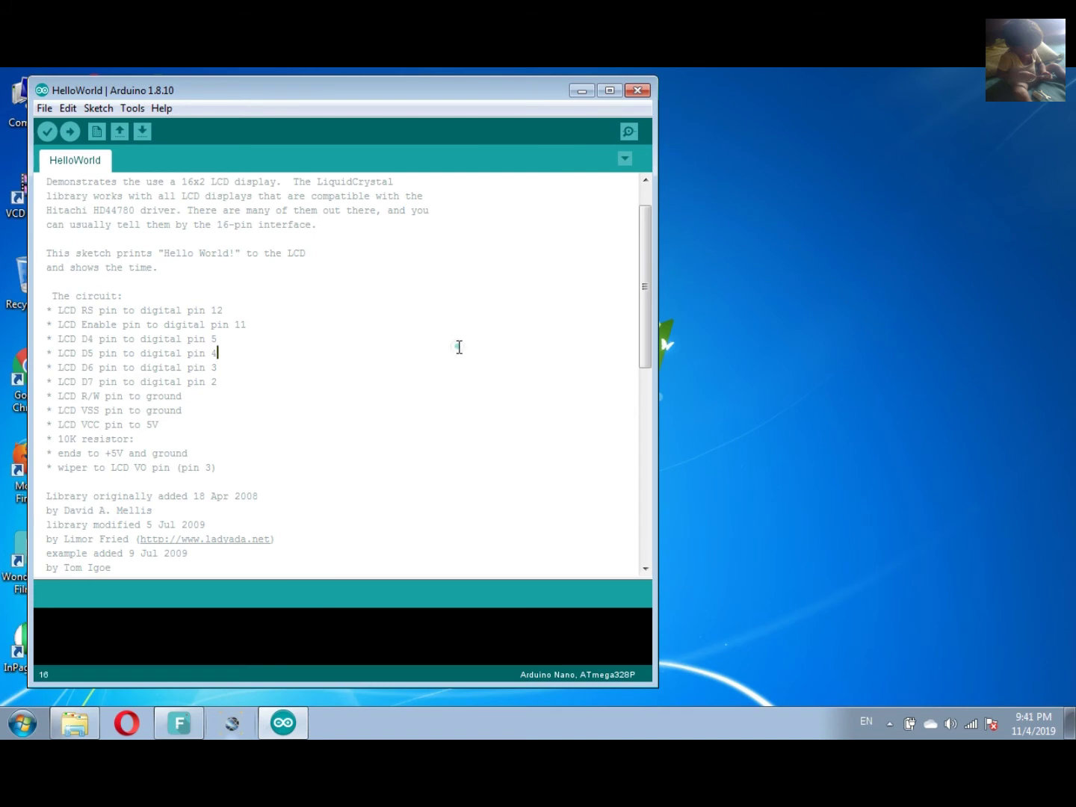
pyautogui.scroll(-5, 460, 346)
pyautogui.scroll(-6, 460, 346)
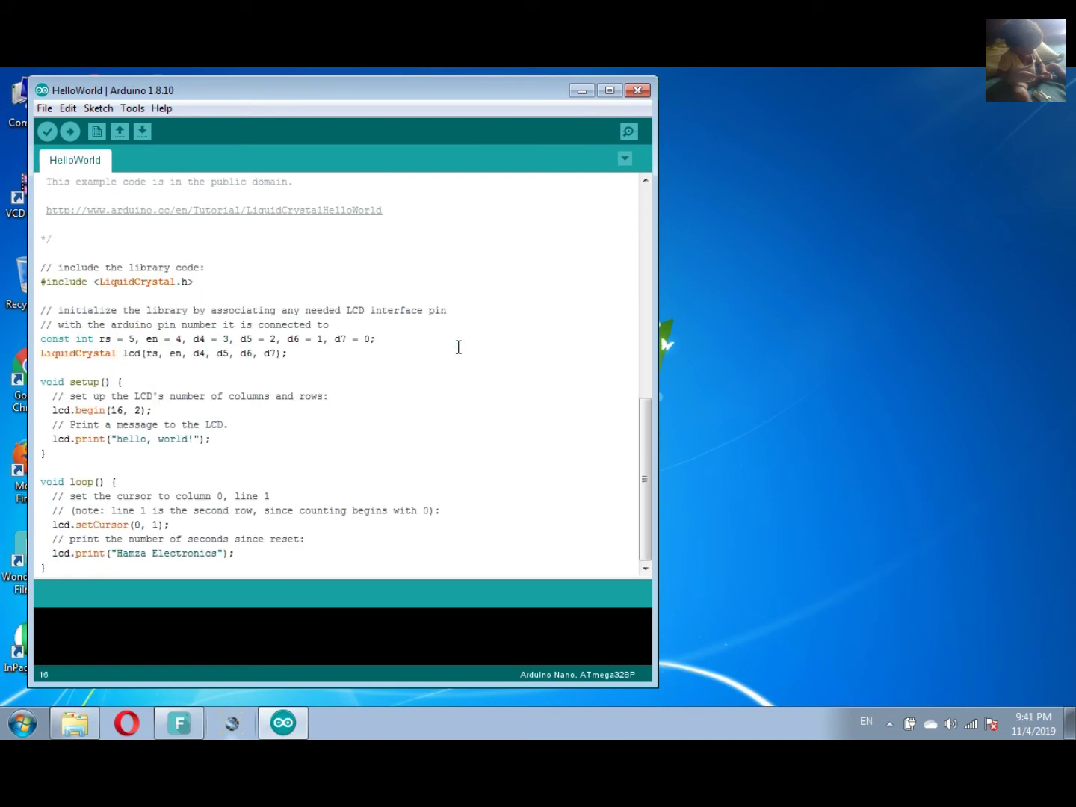
pyautogui.moveTo(49, 271); pyautogui.dragTo(333, 499)
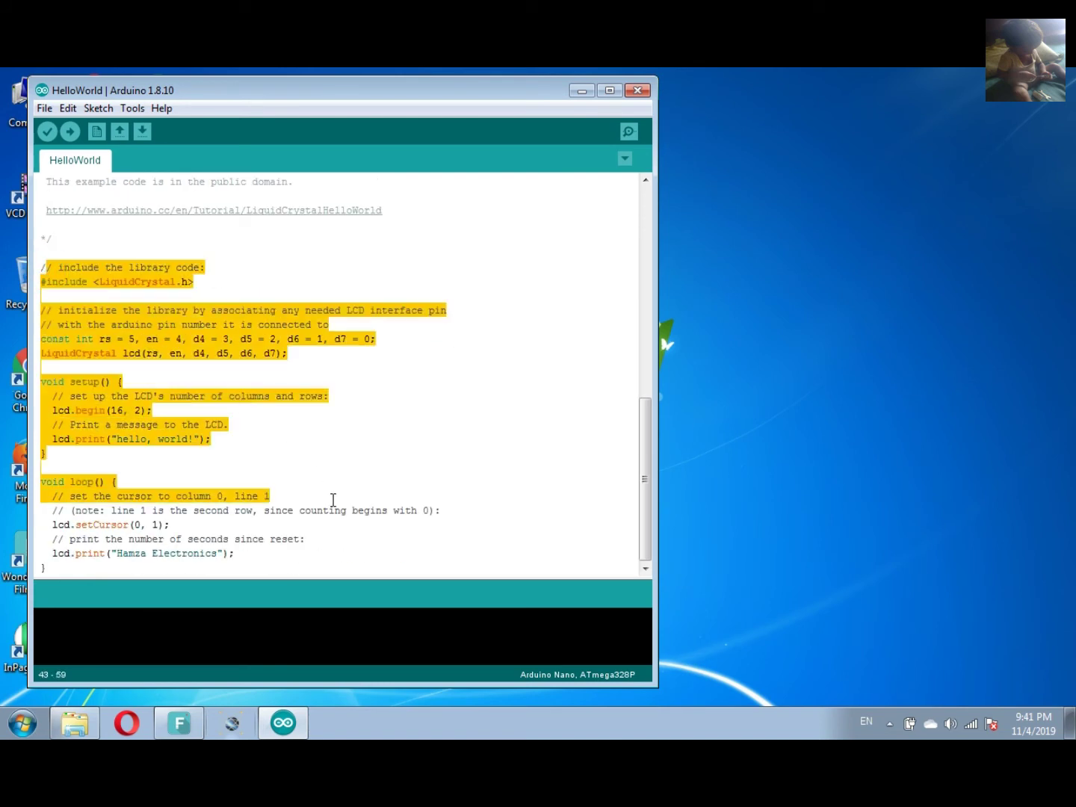
pyautogui.click(337, 524)
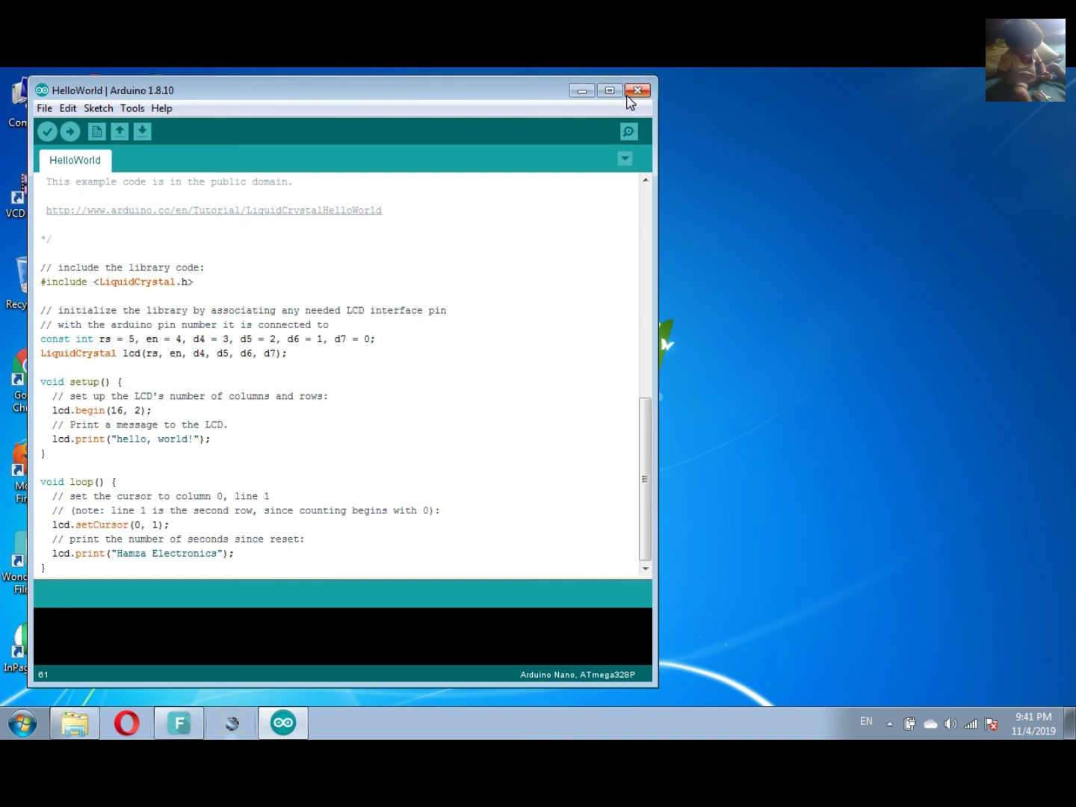